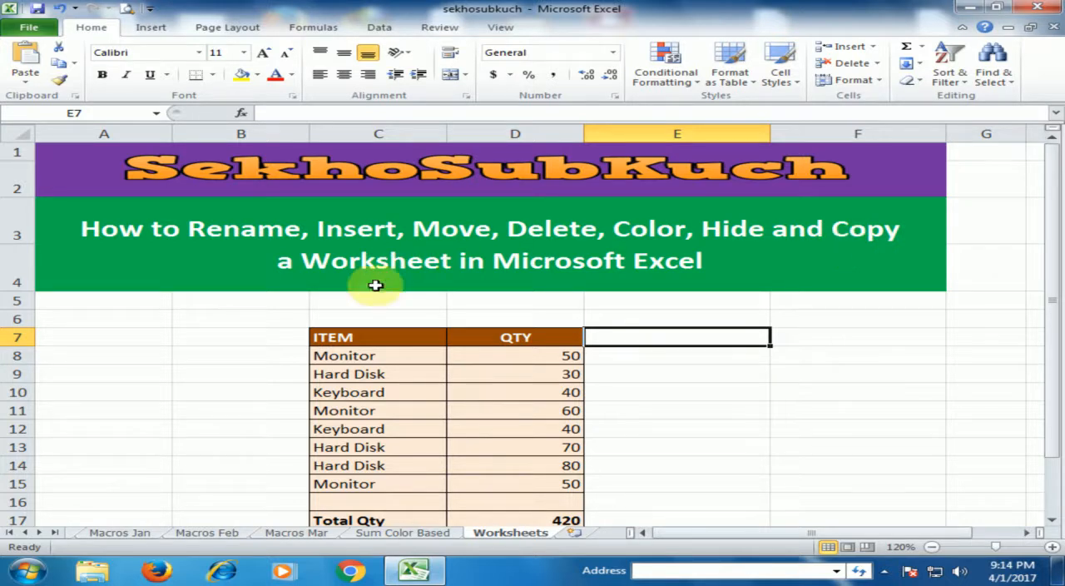
# - Rename the Worksheets sheet as Worksheet
pyautogui.click(202, 376)
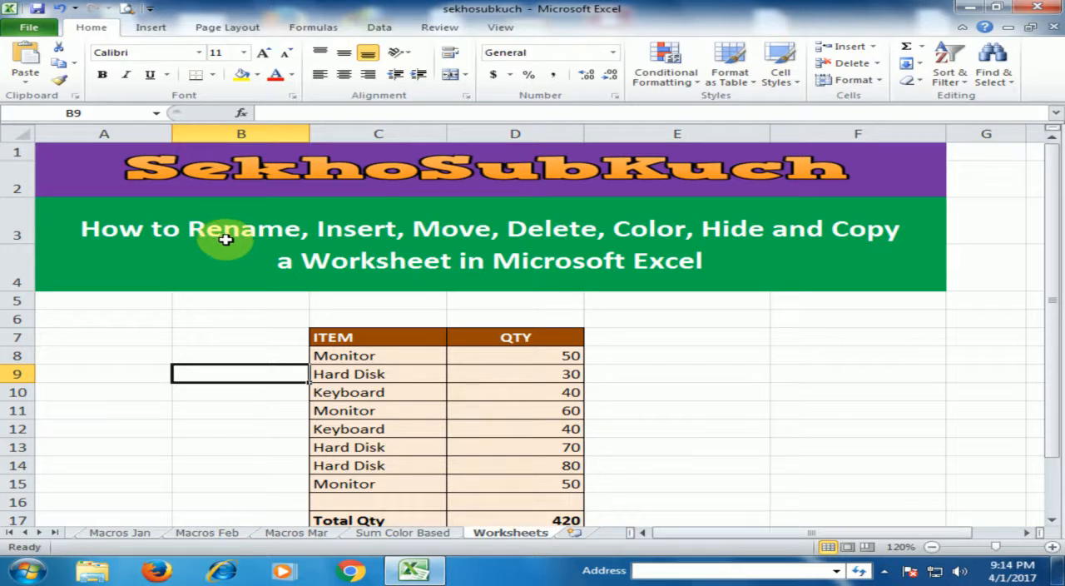
pyautogui.doubleClick(537, 536)
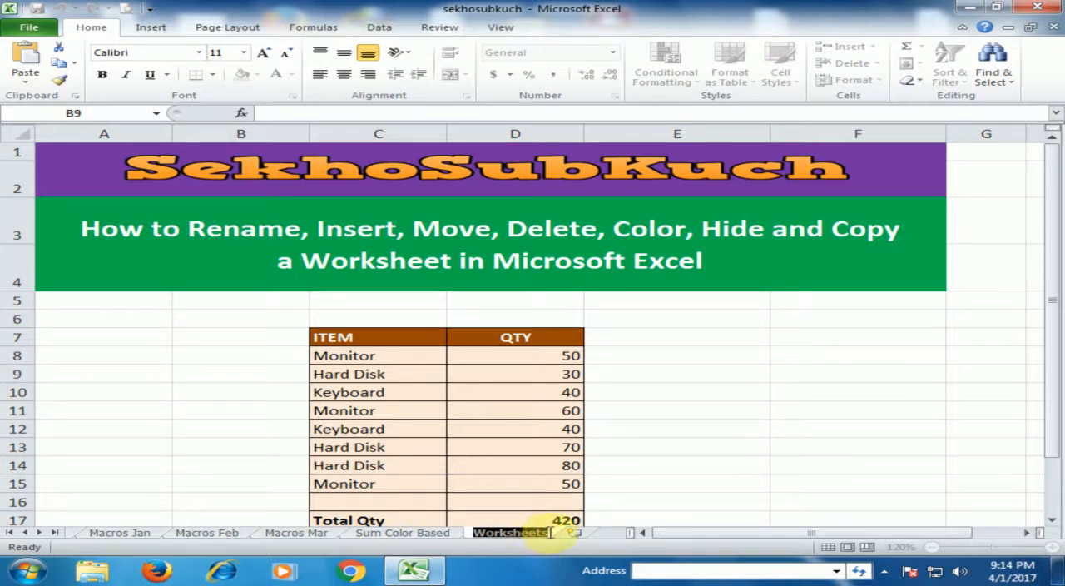
pyautogui.click(548, 533)
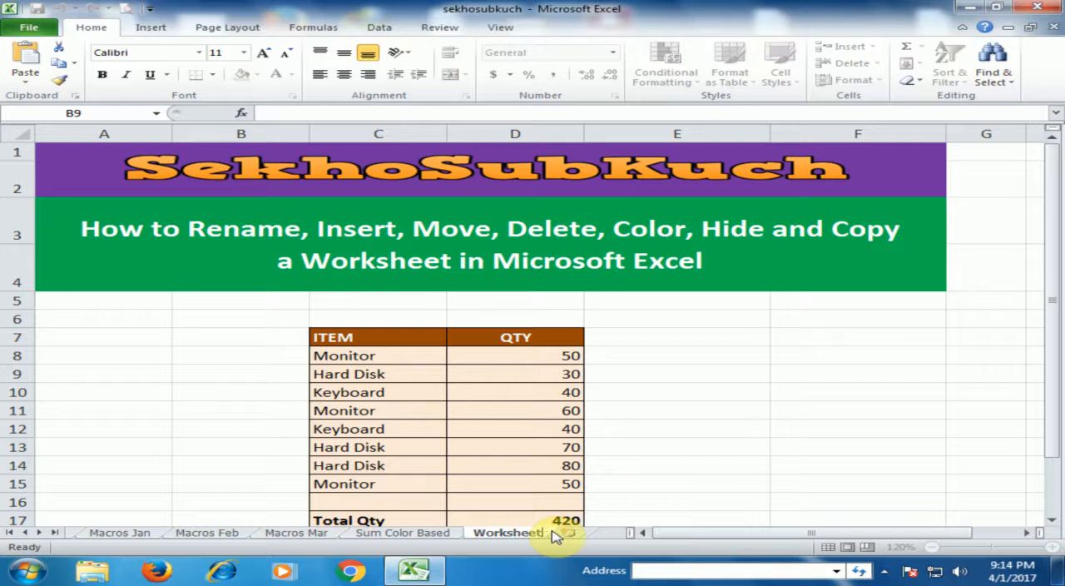
pyautogui.click(656, 479)
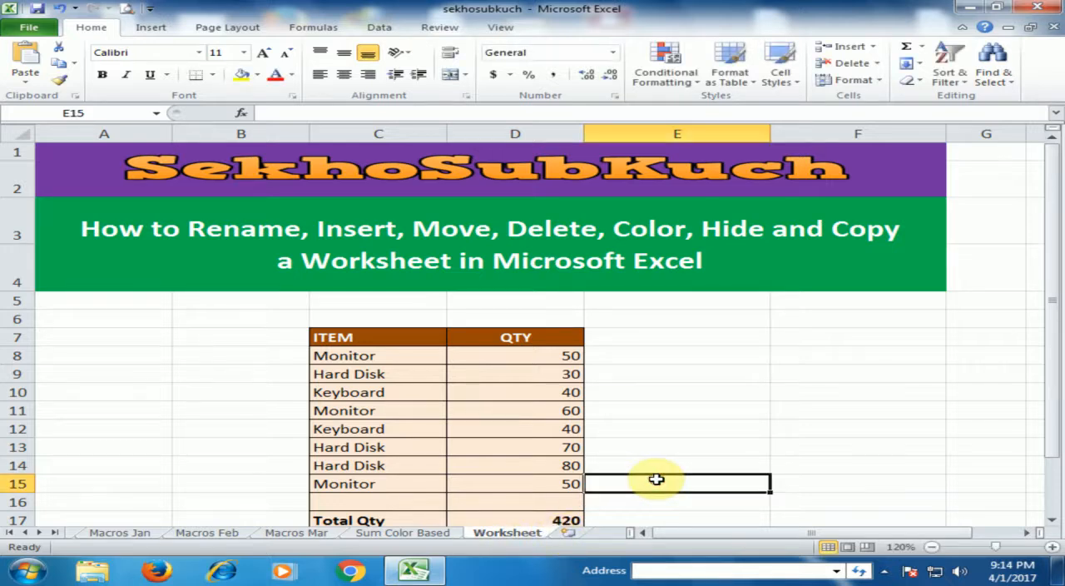
# - Rename the current sheet as Worksheets by adding the final "s" to its name
pyautogui.rightClick(506, 535)
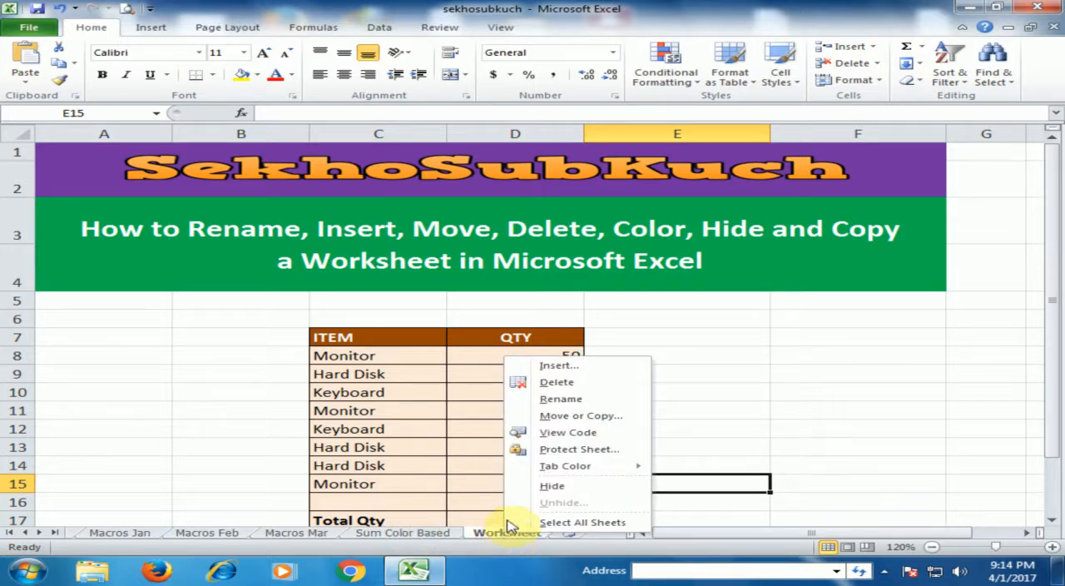
pyautogui.click(545, 400)
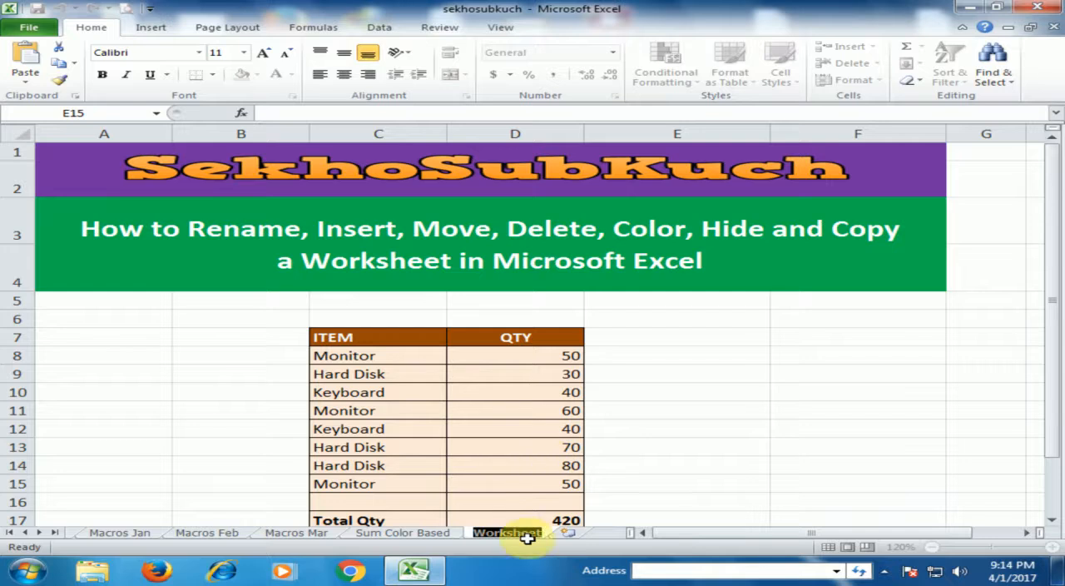
pyautogui.press('Return')
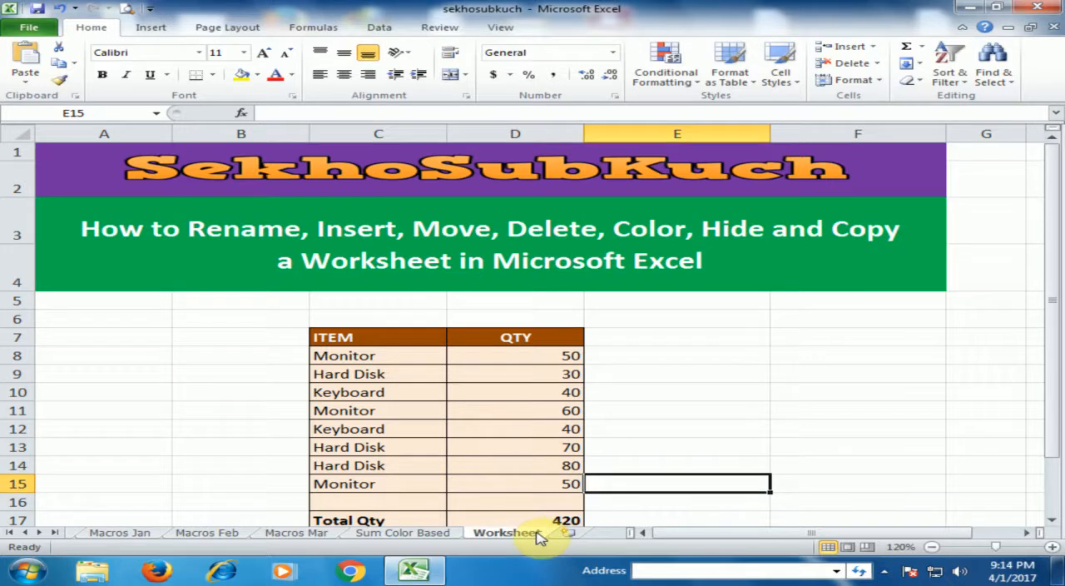
pyautogui.rightClick(541, 529)
pyautogui.click(574, 399)
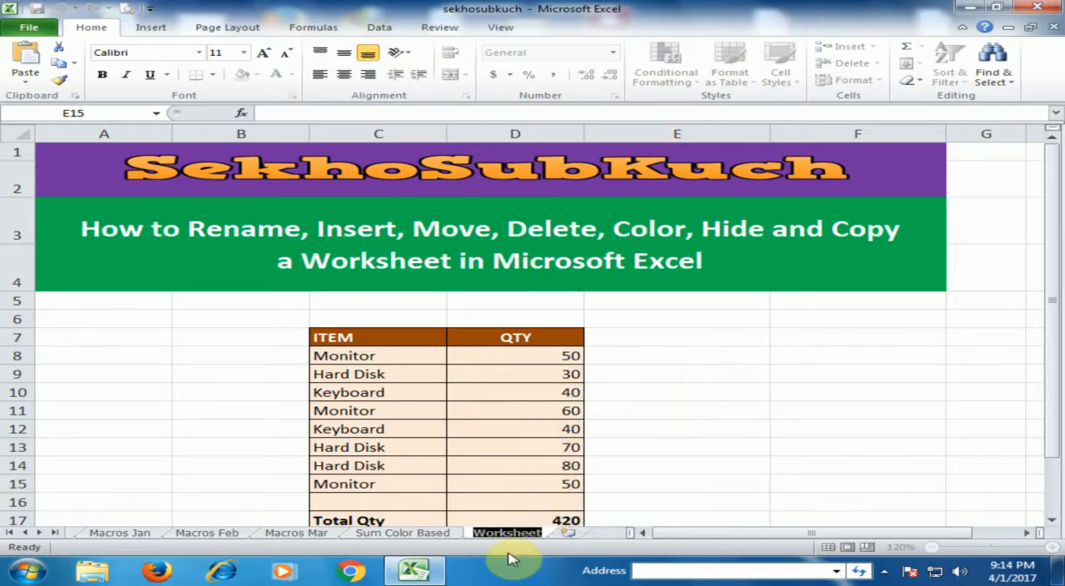
pyautogui.press('Return')
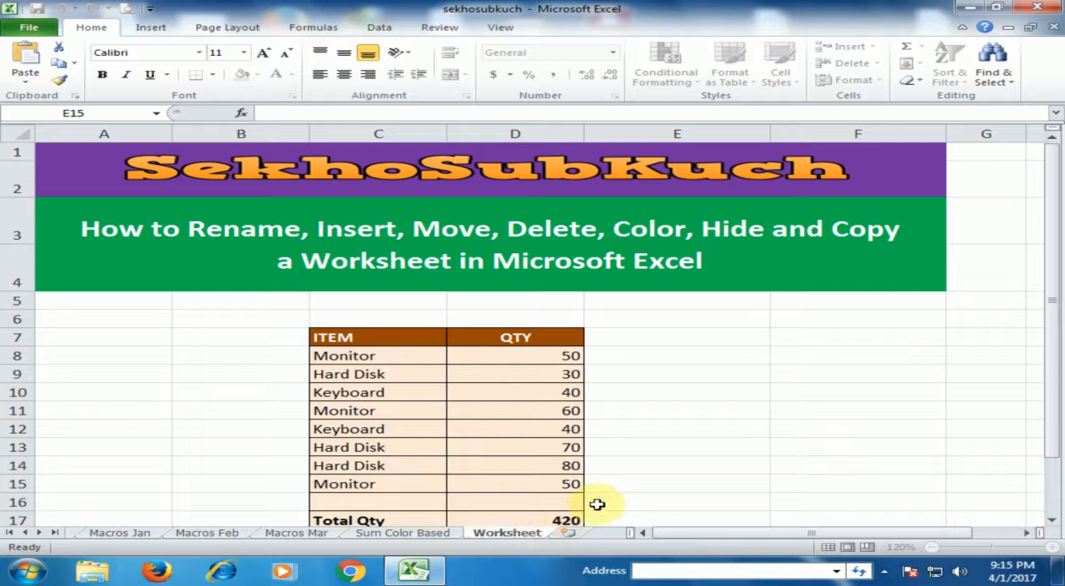
pyautogui.write('s')
pyautogui.click(653, 480)
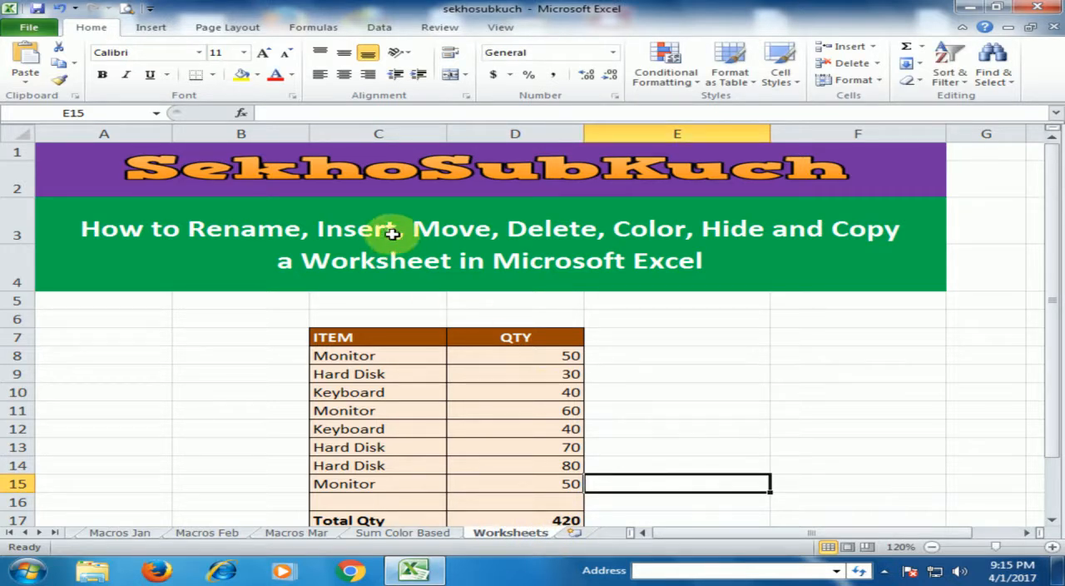
# - Insert one blank worksheet directly before the Worksheets sheet and another at the end of the workbook
pyautogui.click(231, 396)
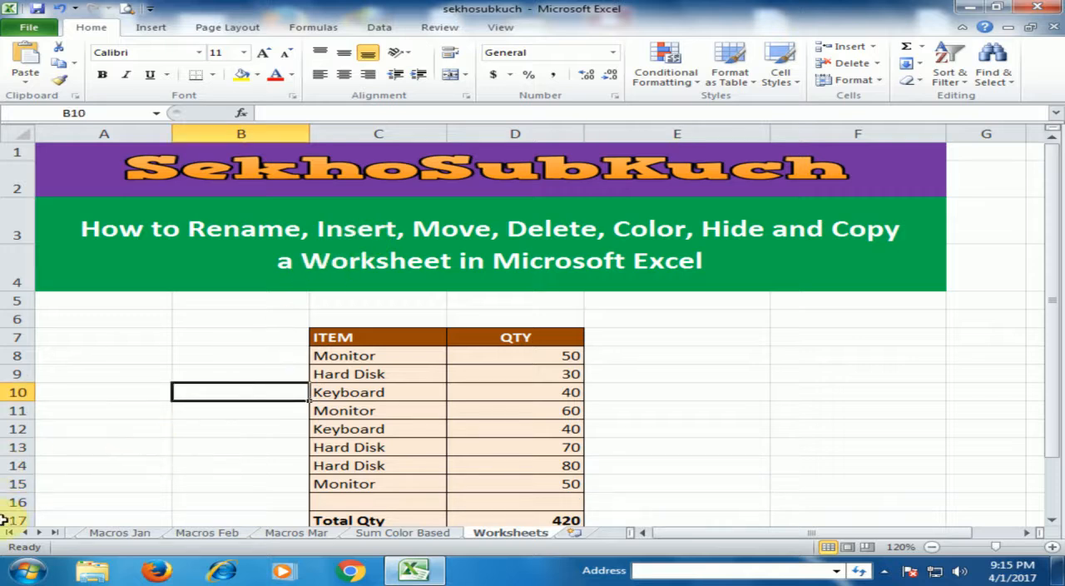
pyautogui.hotkey('shift', 'F11')
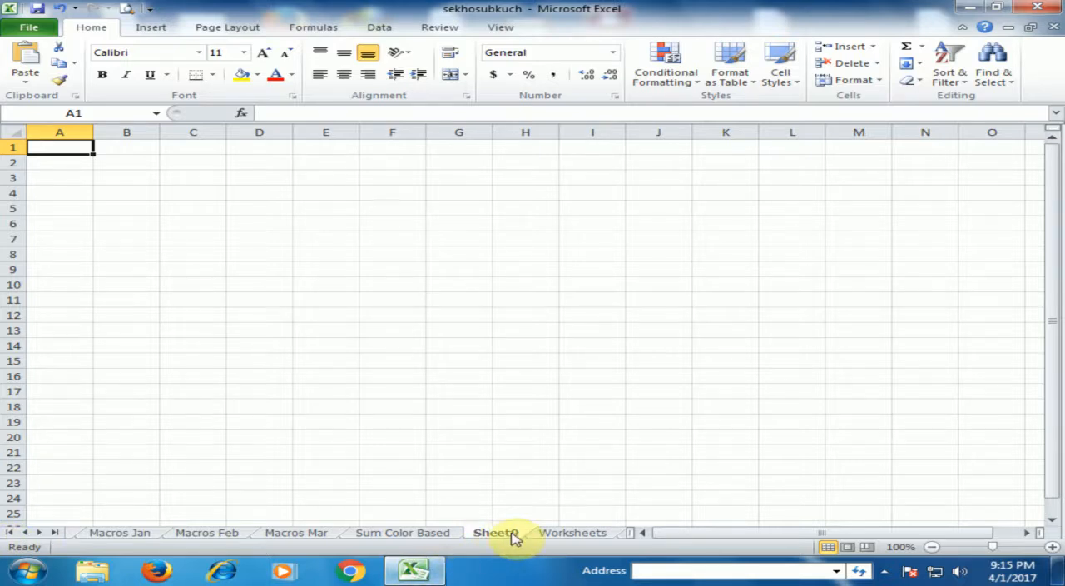
pyautogui.click(559, 536)
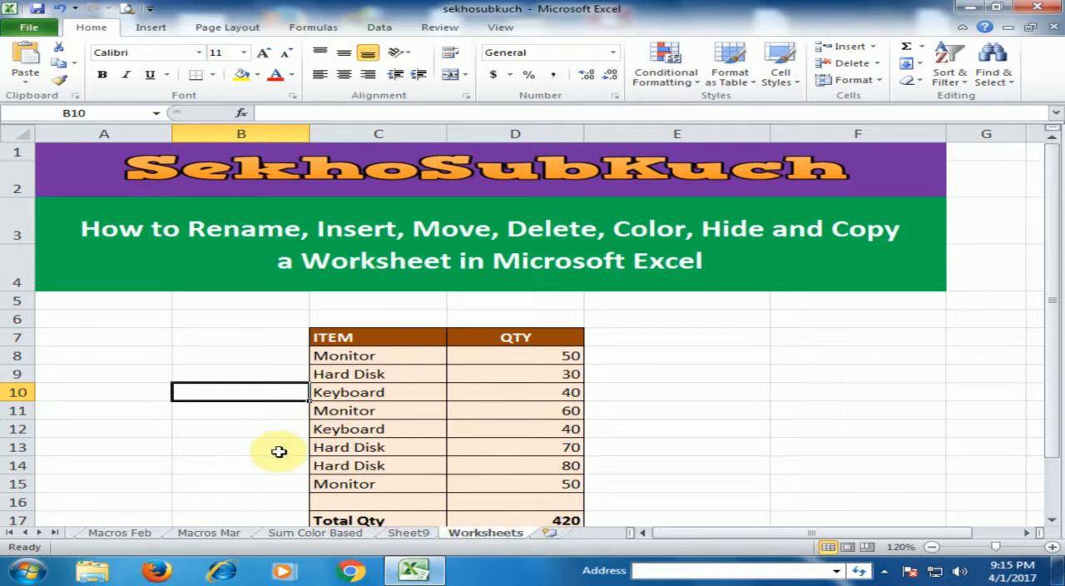
pyautogui.click(547, 532)
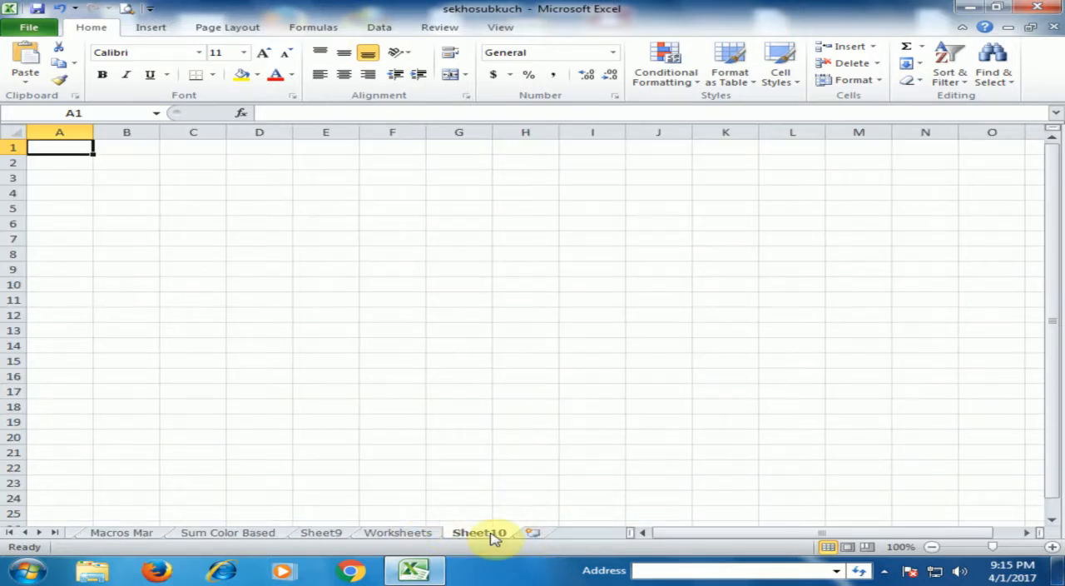
# - Reorder the Worksheets sheet by moving it after Sheet10, before Sum Color Based, and finally between Sheet9 and Sheet10
pyautogui.click(405, 533)
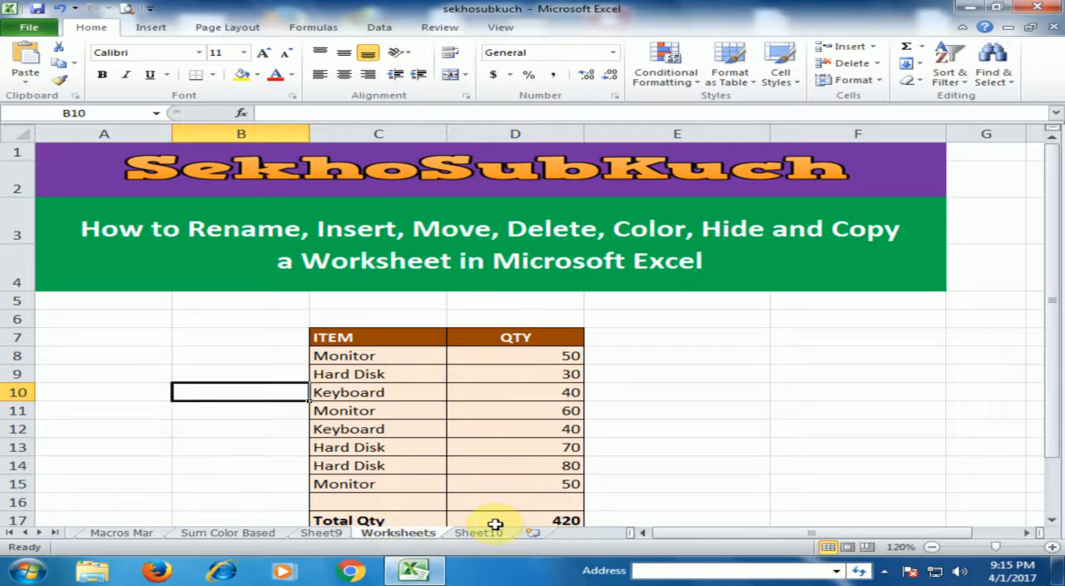
pyautogui.moveTo(398, 535)
pyautogui.mouseDown()
pyautogui.moveTo(452, 509)
pyautogui.moveTo(526, 523)
pyautogui.moveTo(532, 535)
pyautogui.mouseUp()
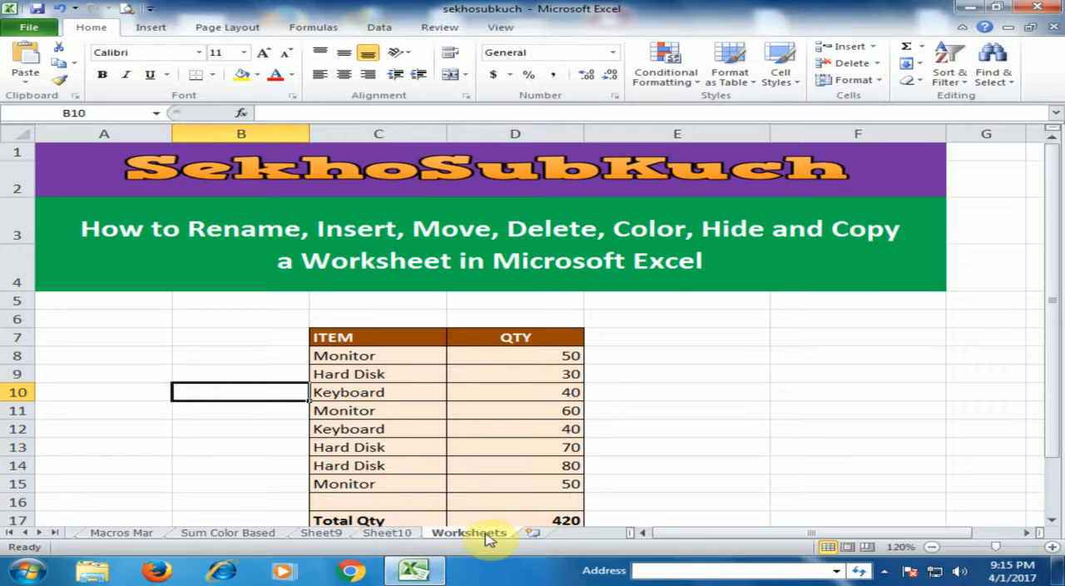
pyautogui.moveTo(486, 538)
pyautogui.mouseDown()
pyautogui.moveTo(299, 487)
pyautogui.moveTo(135, 508)
pyautogui.moveTo(201, 536)
pyautogui.mouseUp()
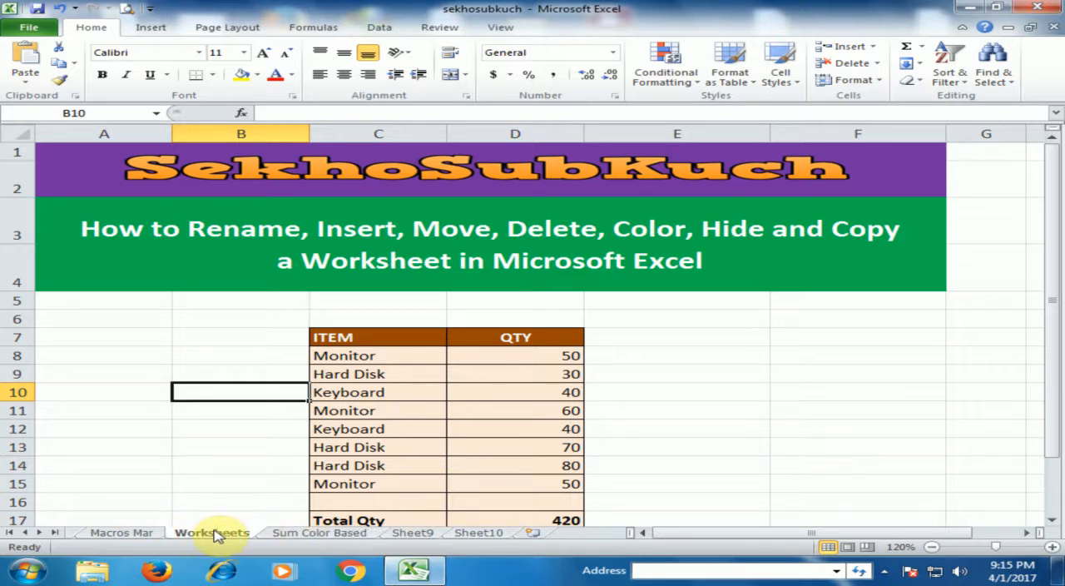
pyautogui.moveTo(218, 530); pyautogui.dragTo(405, 505)
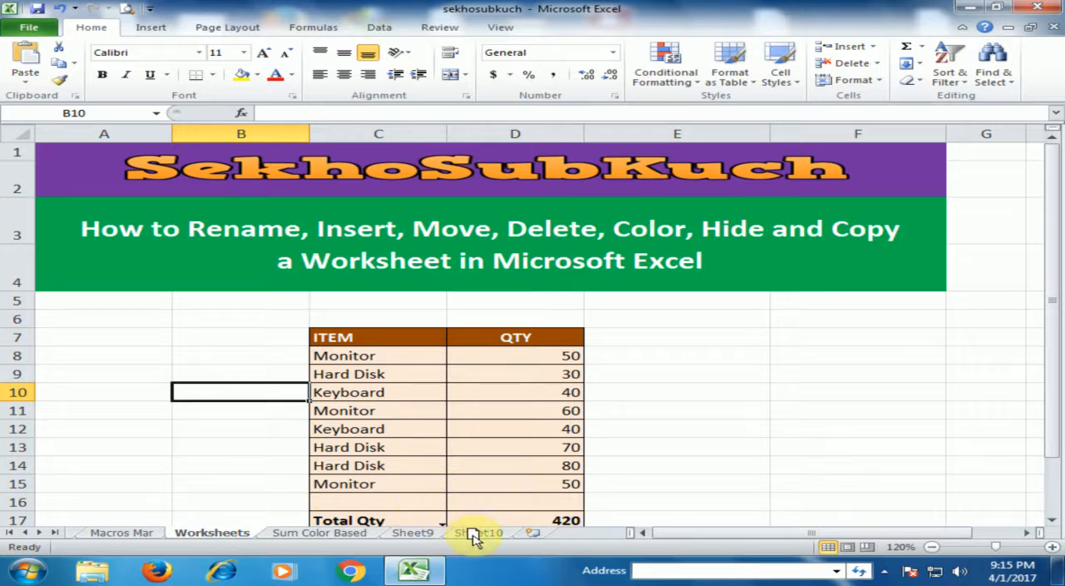
pyautogui.moveTo(472, 537); pyautogui.dragTo(474, 538)
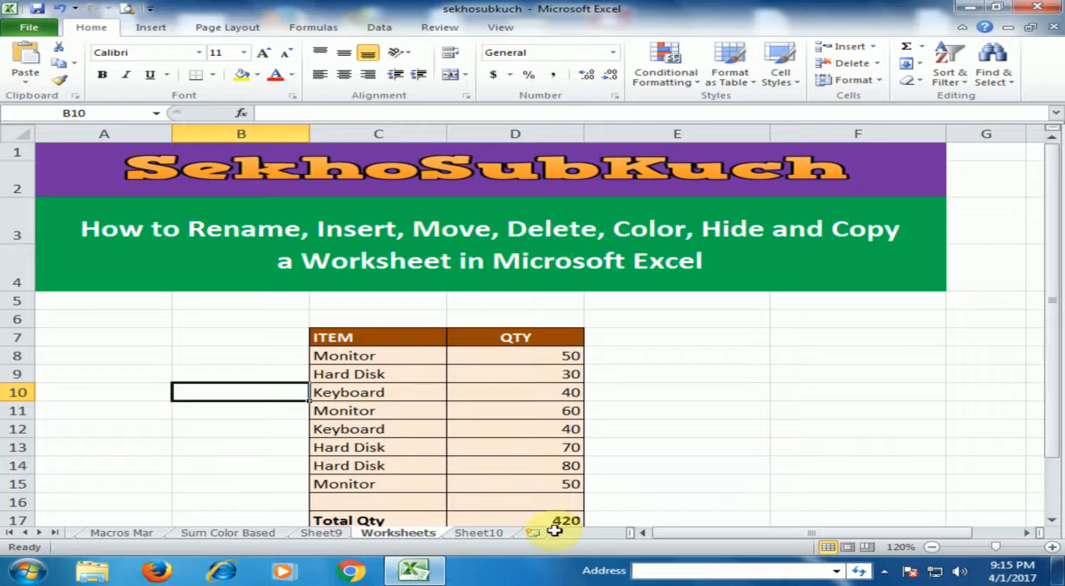
# - Delete the blank Sheet10 worksheet from the workbook
pyautogui.click(481, 535)
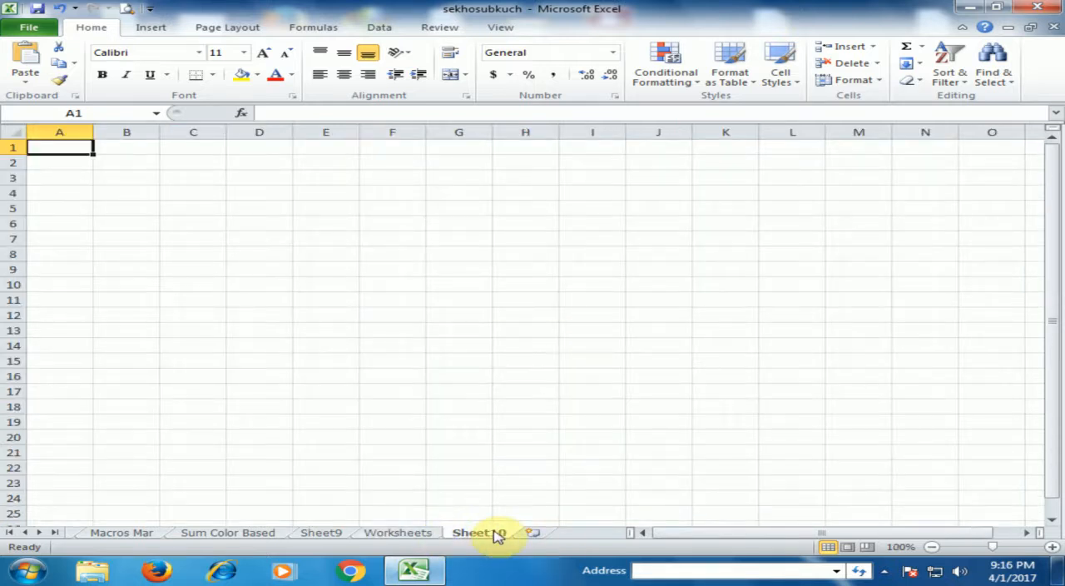
pyautogui.rightClick(496, 535)
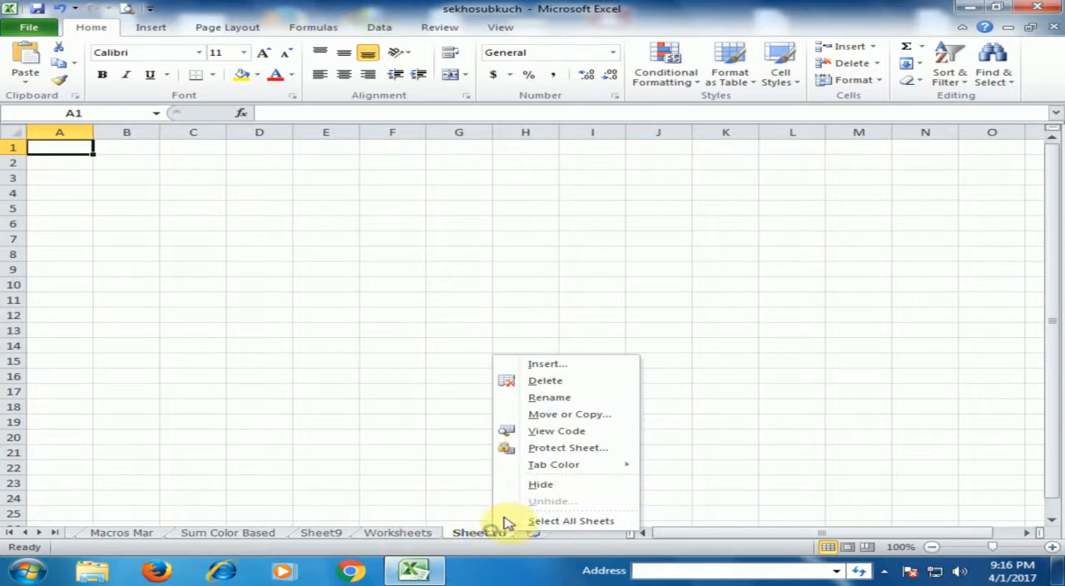
pyautogui.click(574, 380)
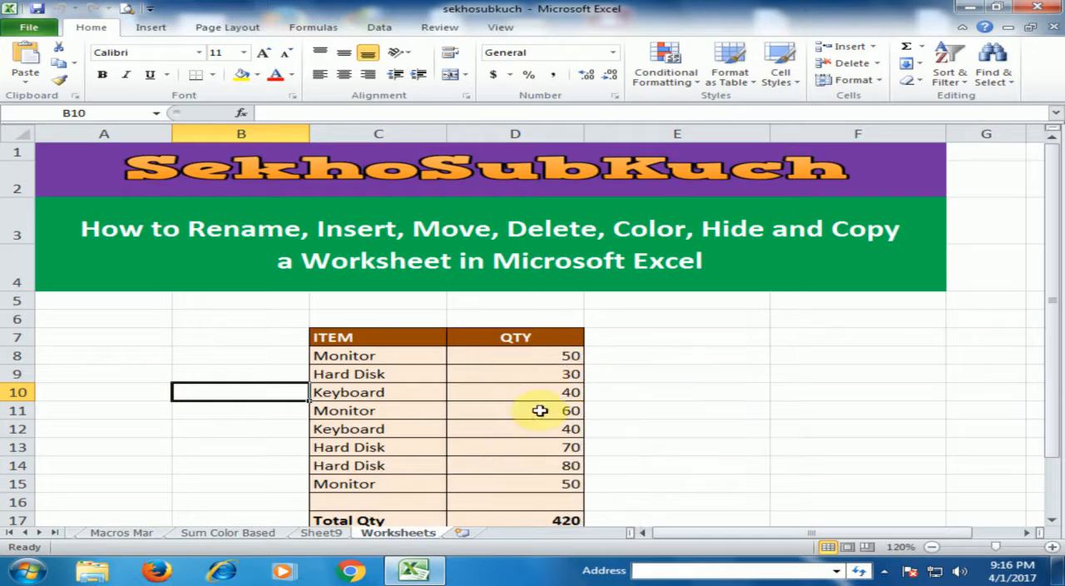
# - Delete the blank Sheet9 worksheet from the workbook
pyautogui.click(341, 533)
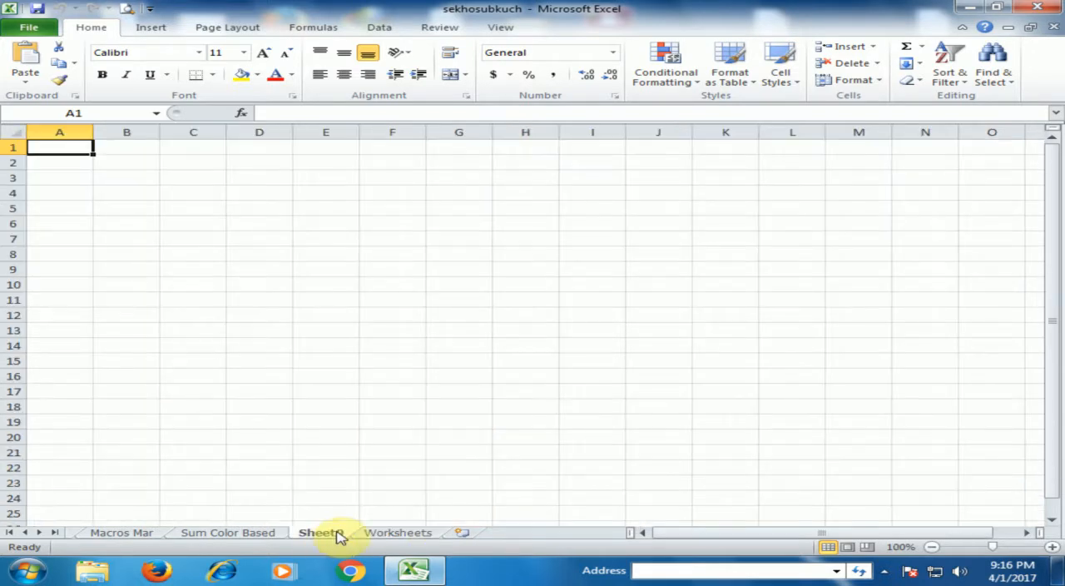
pyautogui.rightClick(340, 535)
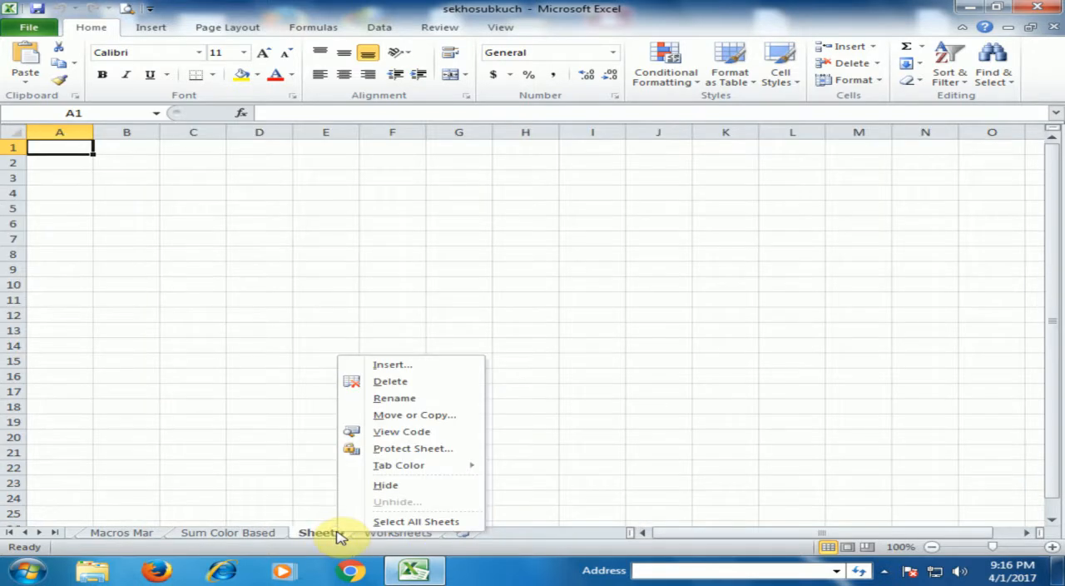
pyautogui.click(403, 384)
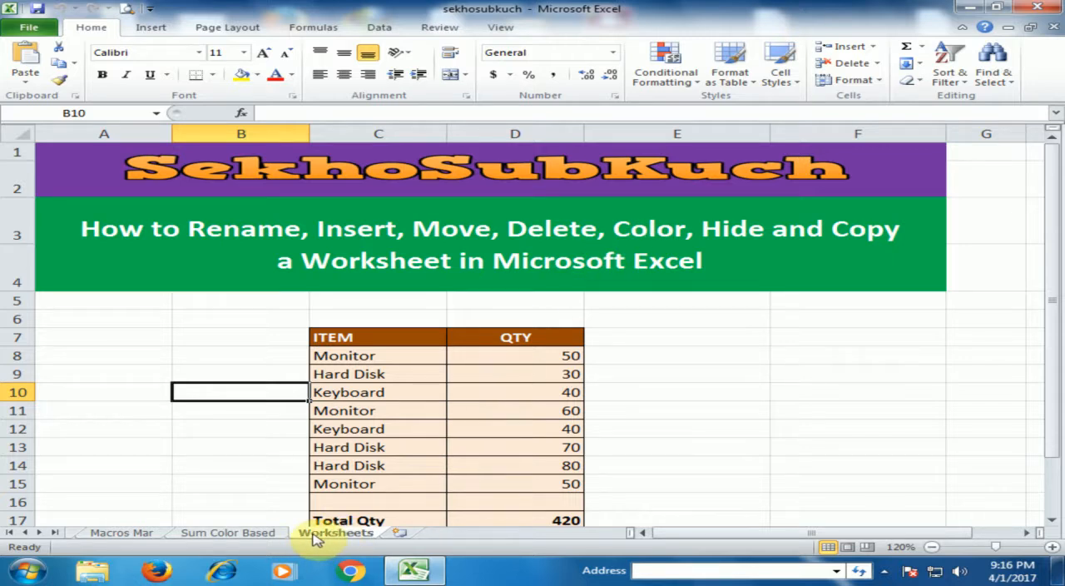
# - Set the tab color of the Sum Color Based sheet to standard red and return to the Worksheets sheet
pyautogui.click(200, 535)
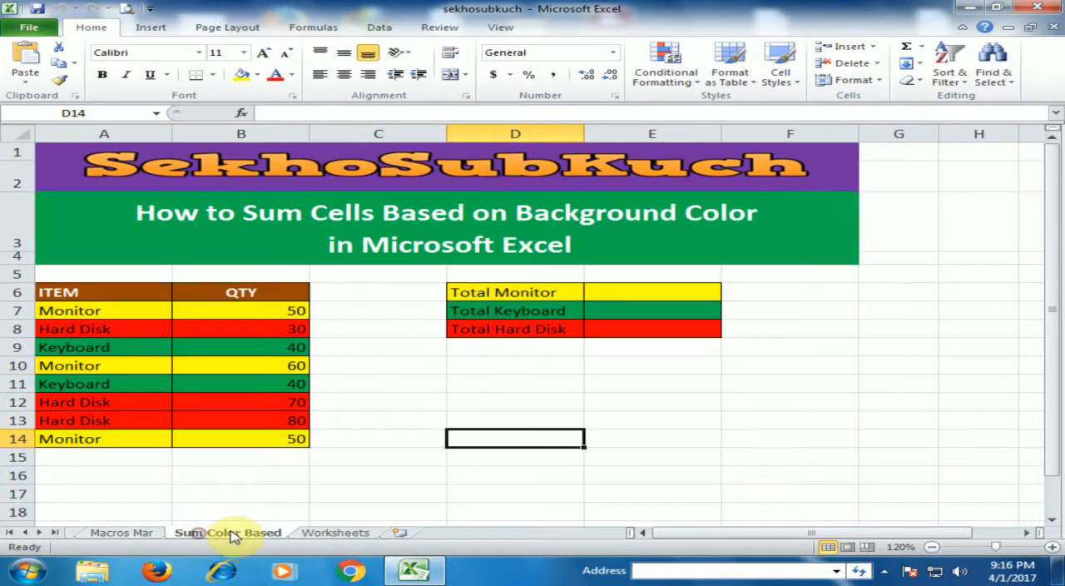
pyautogui.rightClick(231, 538)
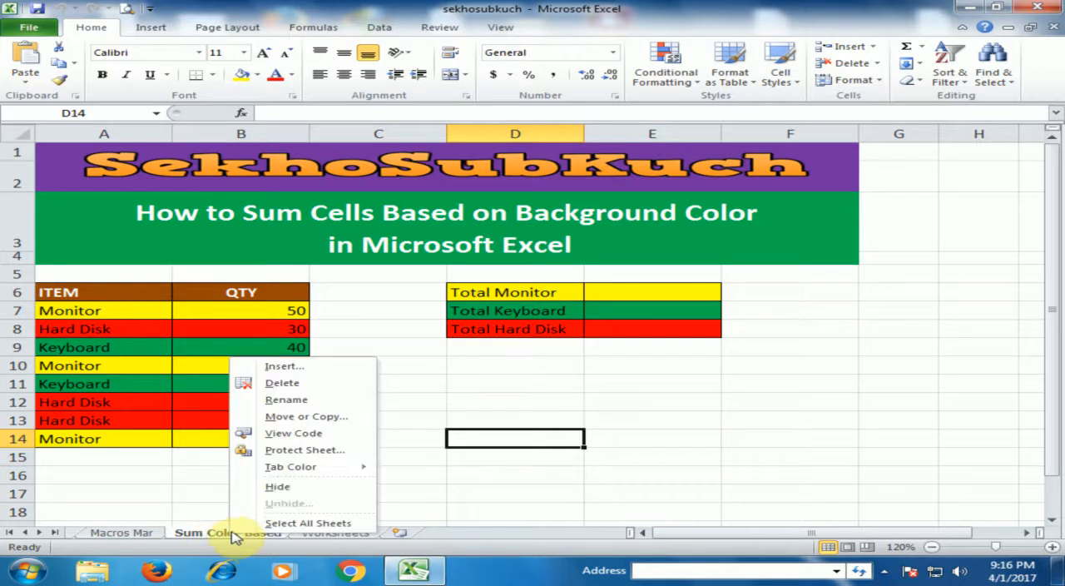
pyautogui.moveTo(320, 476)
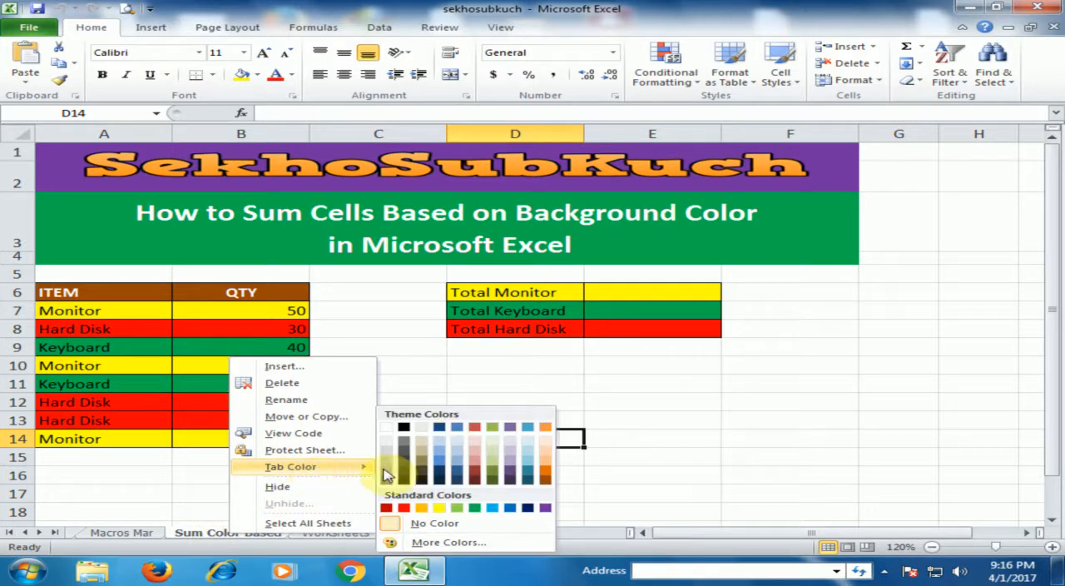
pyautogui.click(403, 507)
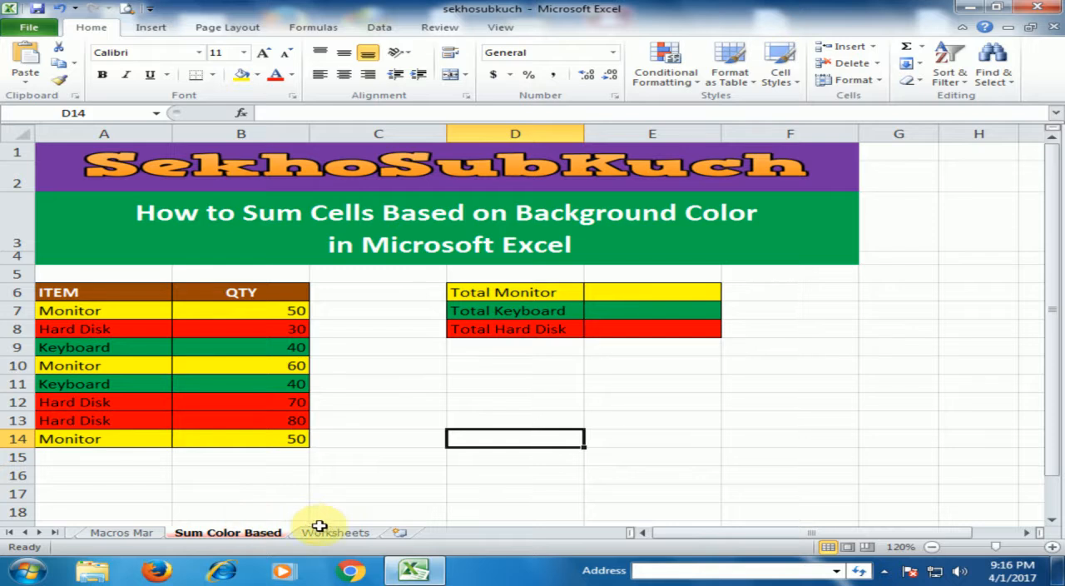
pyautogui.click(324, 531)
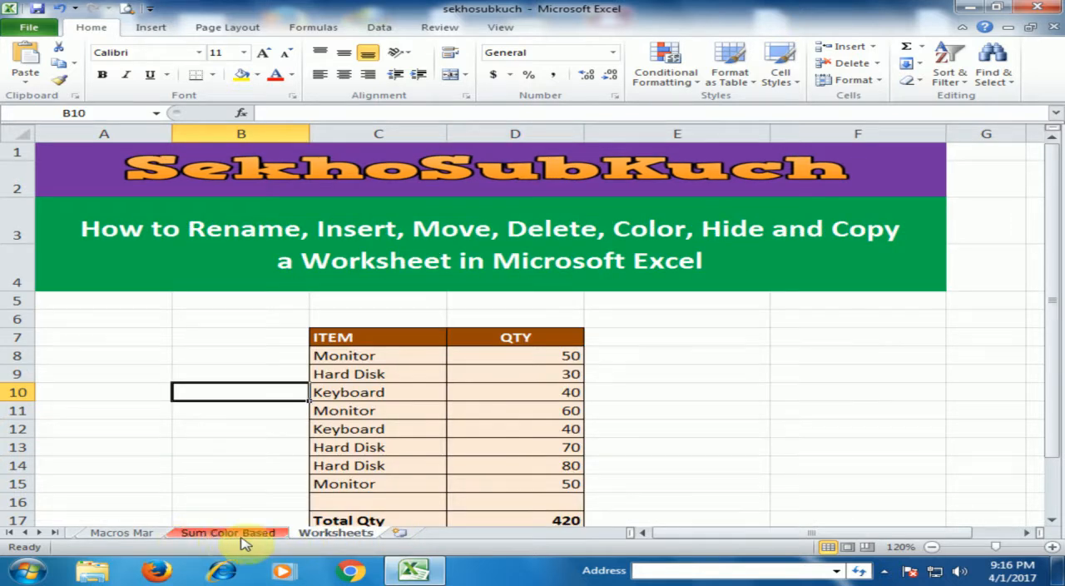
# - Hide the red Sum Color Based sheet
pyautogui.click(24, 533)
pyautogui.click(23, 532)
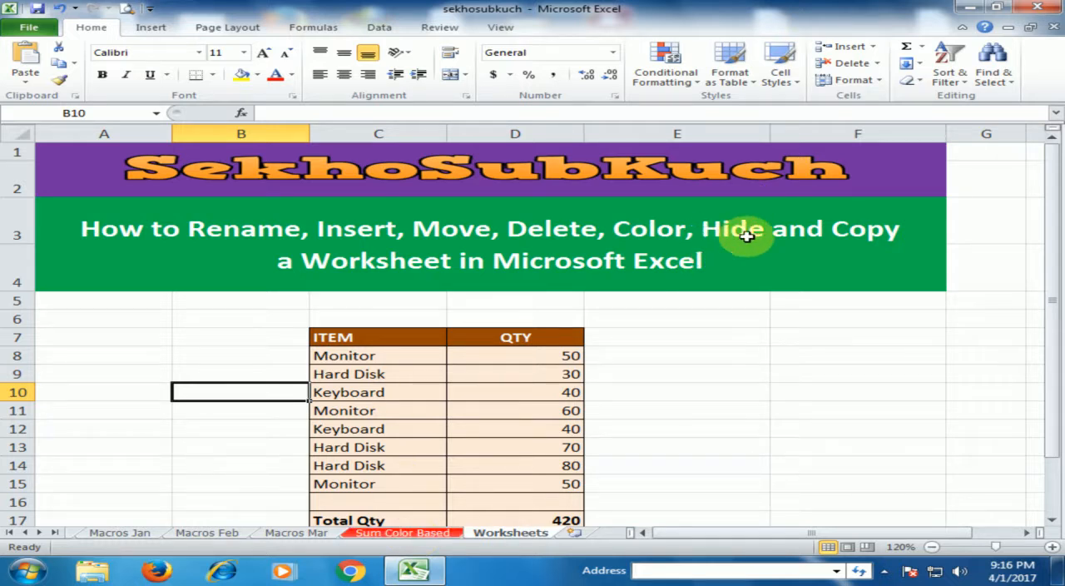
pyautogui.rightClick(422, 536)
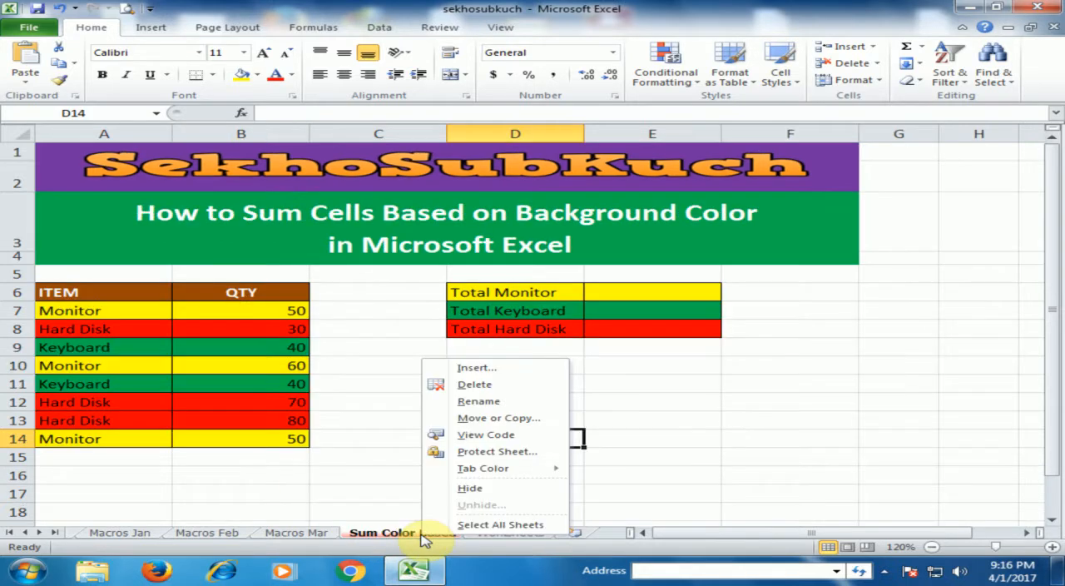
pyautogui.click(473, 489)
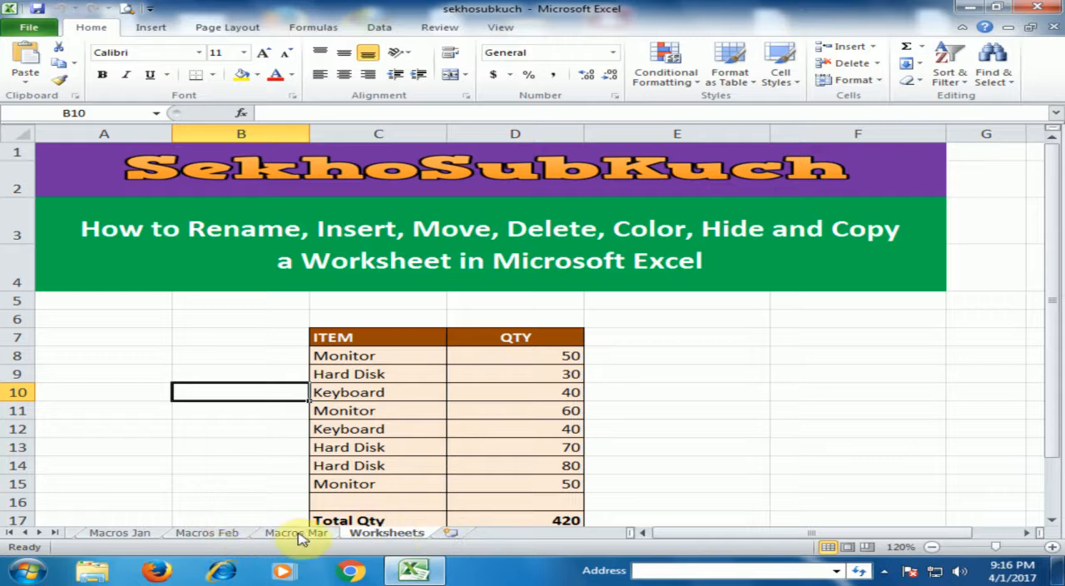
# - Unhide the Sum Color Based sheet and return to the Worksheets sheet
pyautogui.click(202, 449)
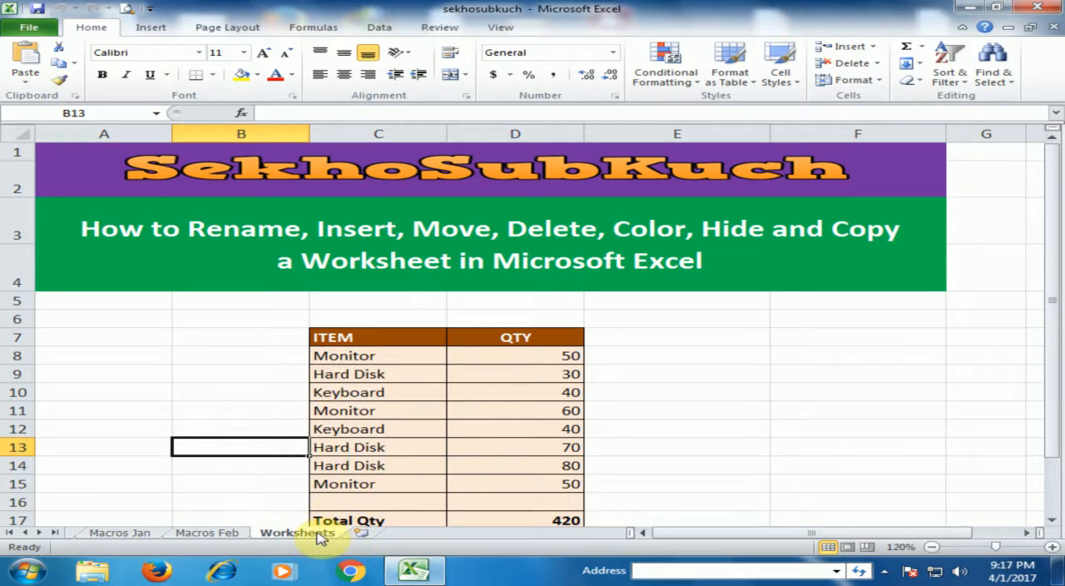
pyautogui.rightClick(328, 533)
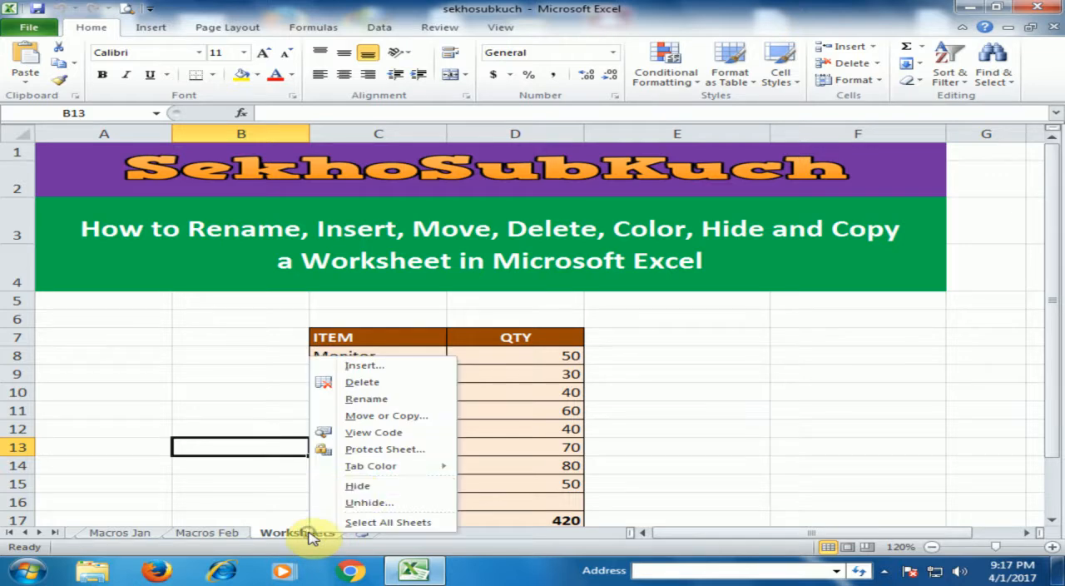
pyautogui.click(364, 503)
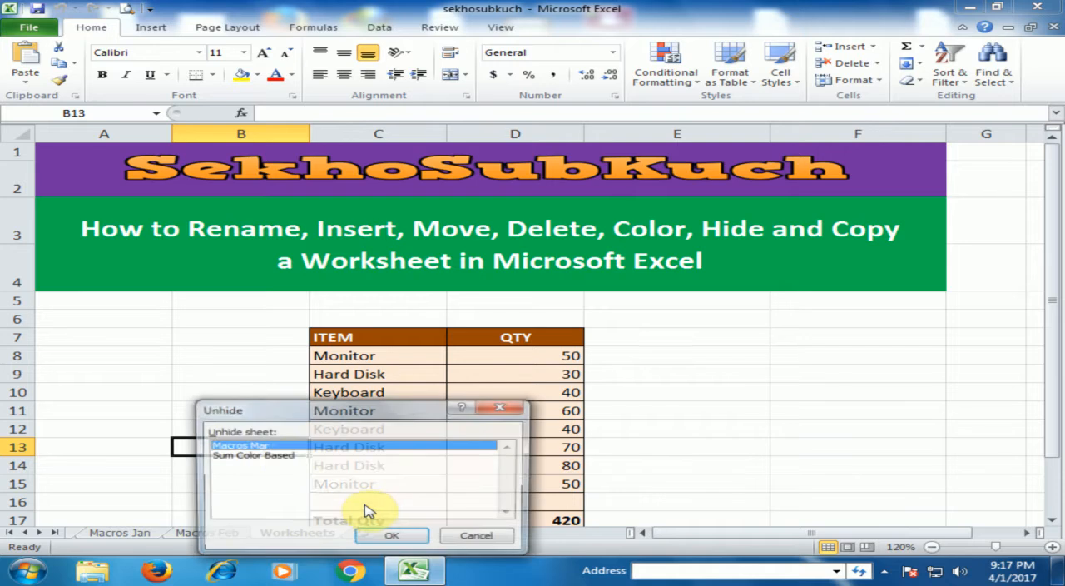
pyautogui.click(261, 457)
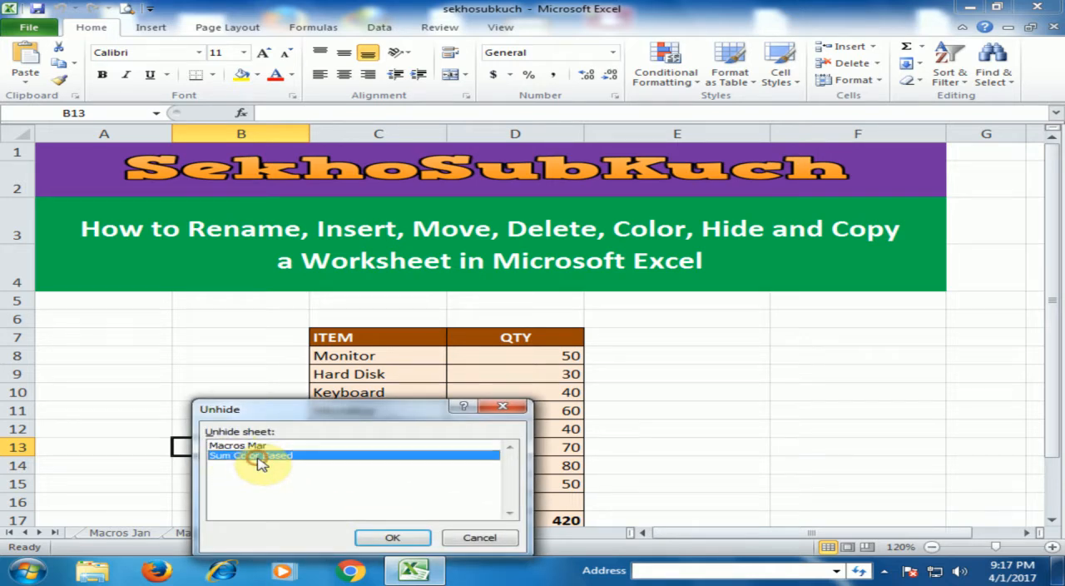
pyautogui.click(394, 537)
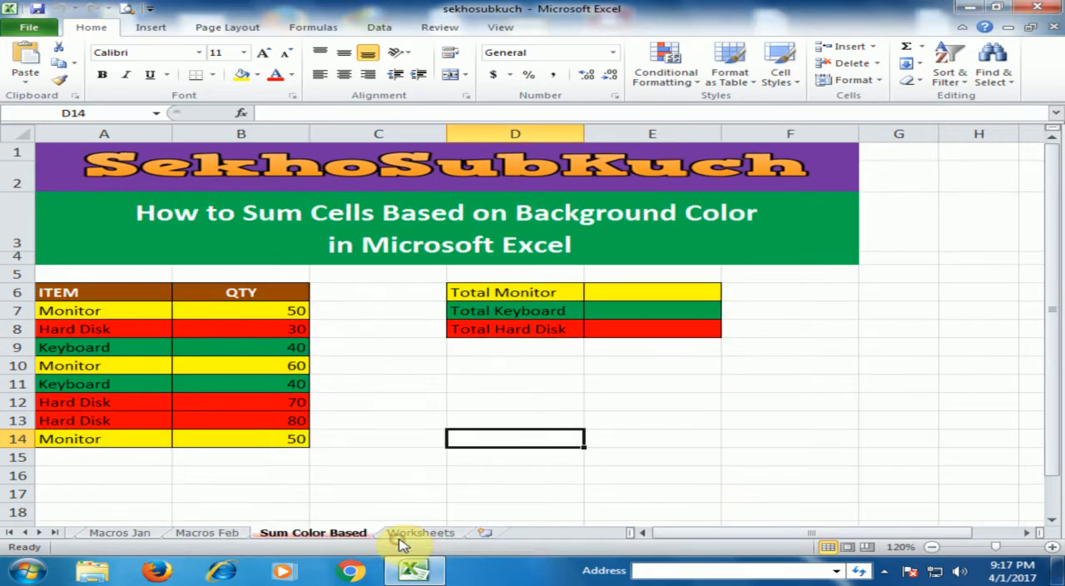
pyautogui.click(401, 537)
pyautogui.click(687, 396)
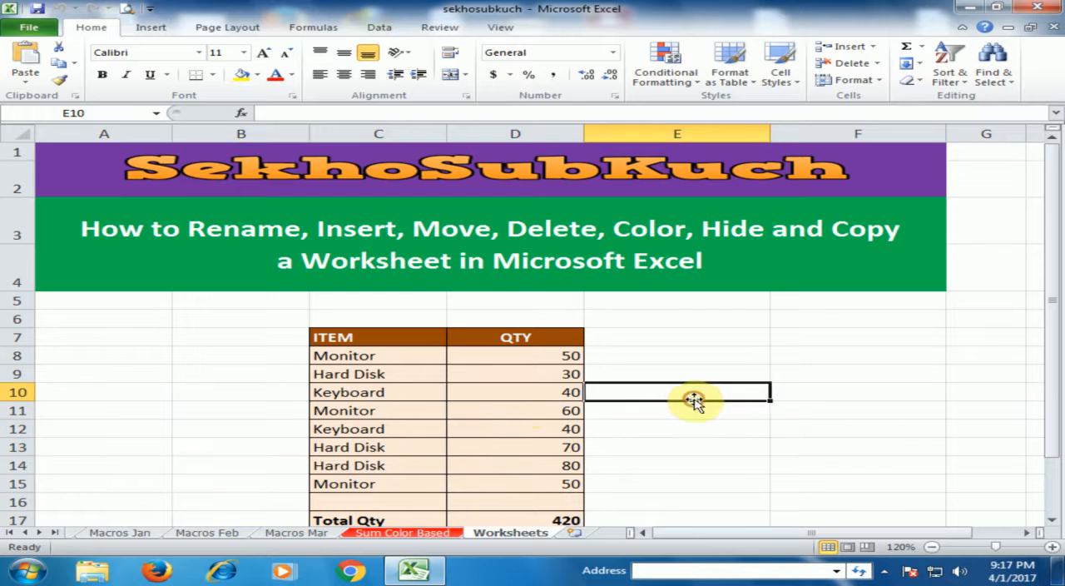
pyautogui.click(657, 341)
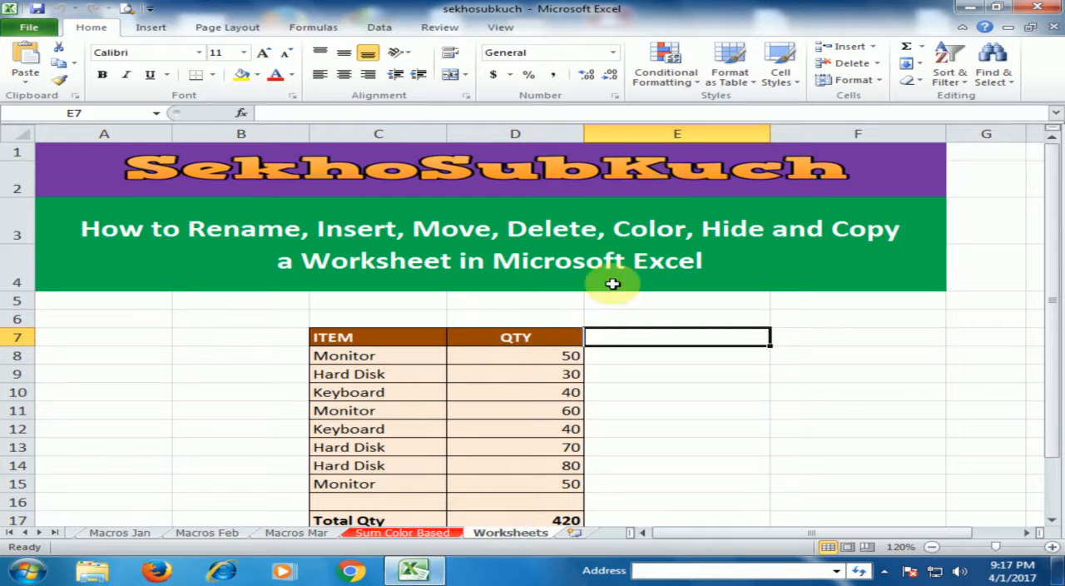
# - Create a copy of the Worksheets sheet at the end of sekhosubkuch.xlsx, using the destination's existing definitions for all conflicting names
pyautogui.rightClick(524, 530)
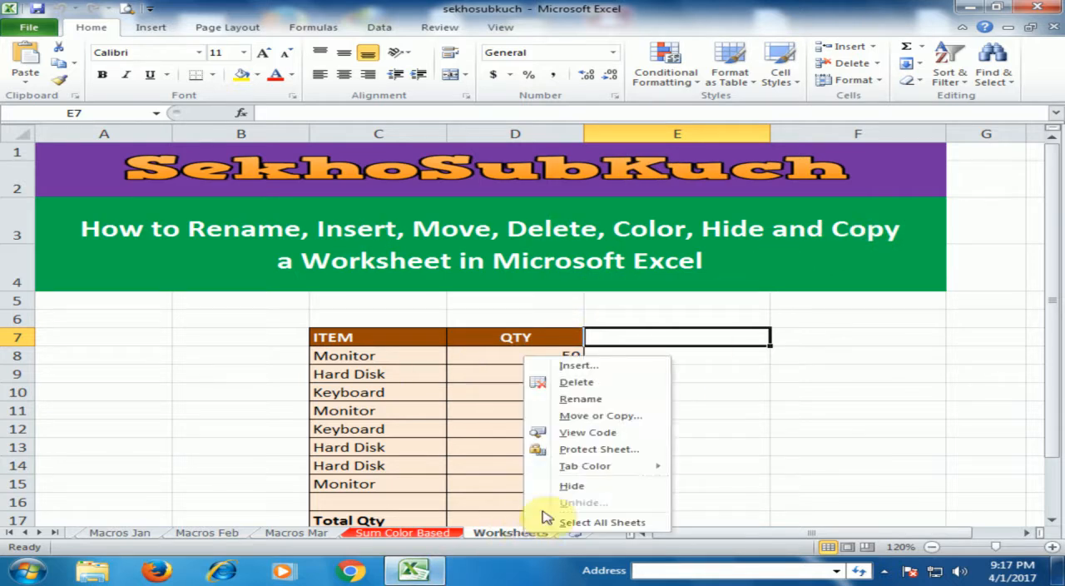
pyautogui.click(600, 418)
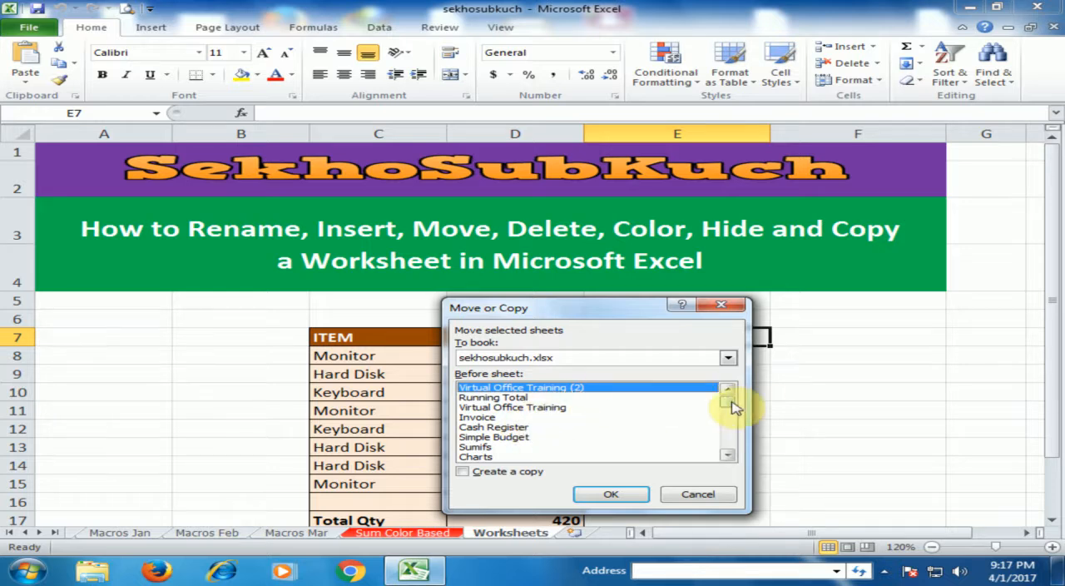
pyautogui.moveTo(729, 402); pyautogui.dragTo(719, 472)
pyautogui.click(492, 457)
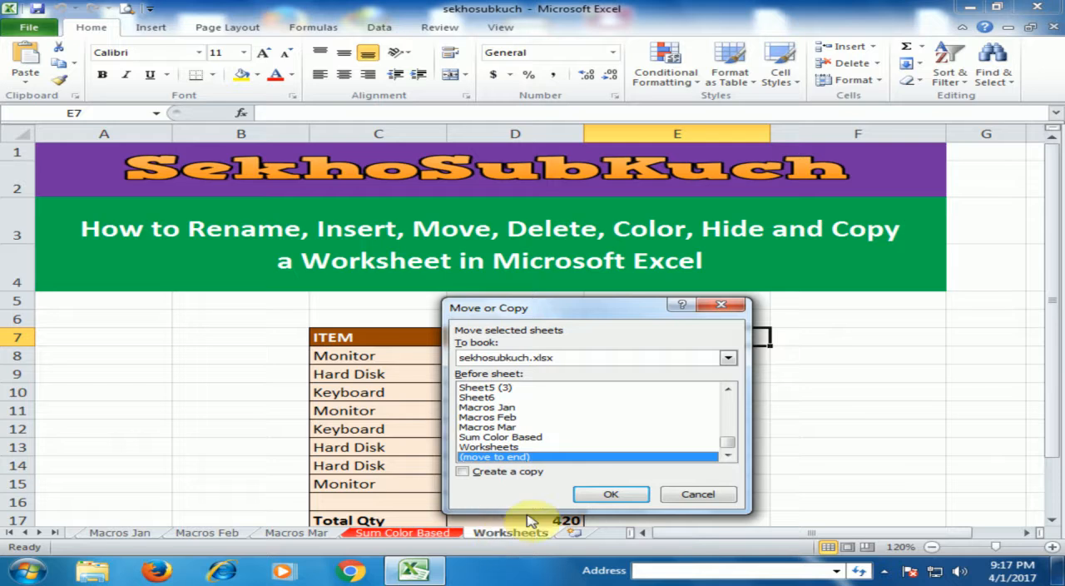
pyautogui.click(463, 471)
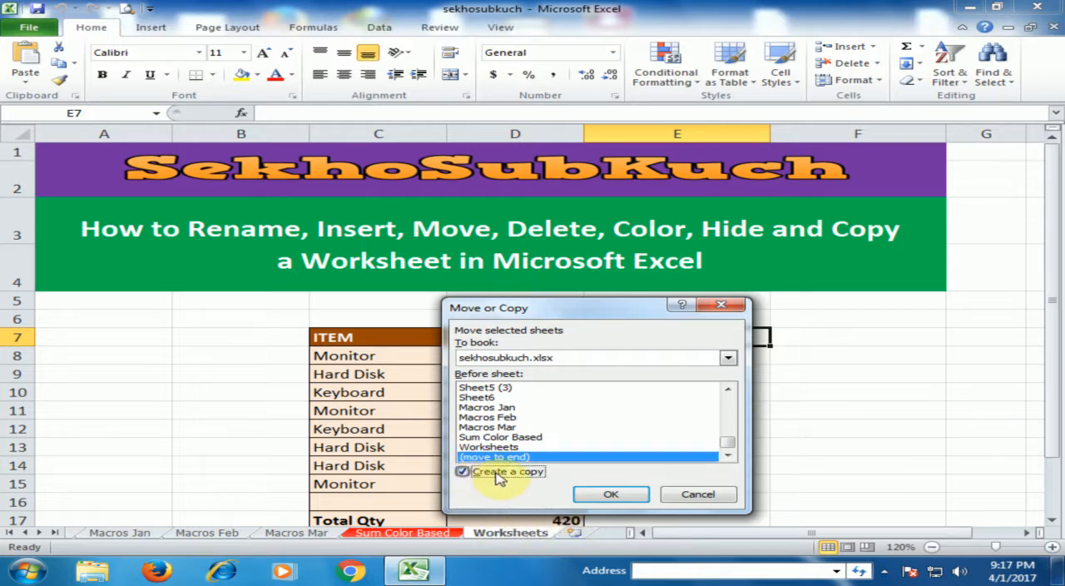
pyautogui.click(610, 494)
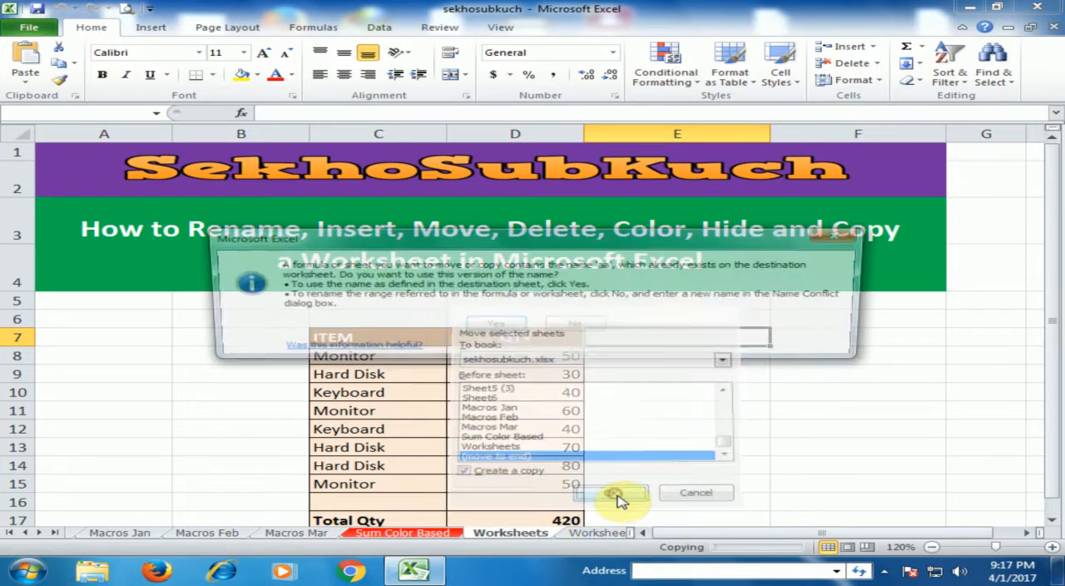
pyautogui.click(499, 325)
pyautogui.click(503, 328)
pyautogui.click(498, 326)
pyautogui.click(498, 325)
pyautogui.click(496, 325)
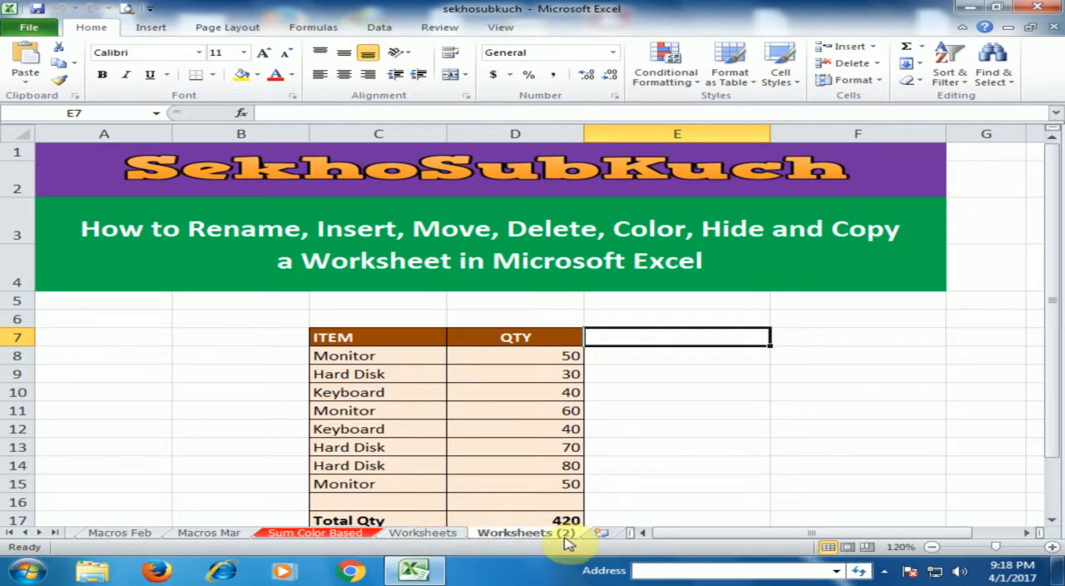
# - Move the Sum Color Based sheet to the end of the workbook without creating a copy
pyautogui.click(423, 533)
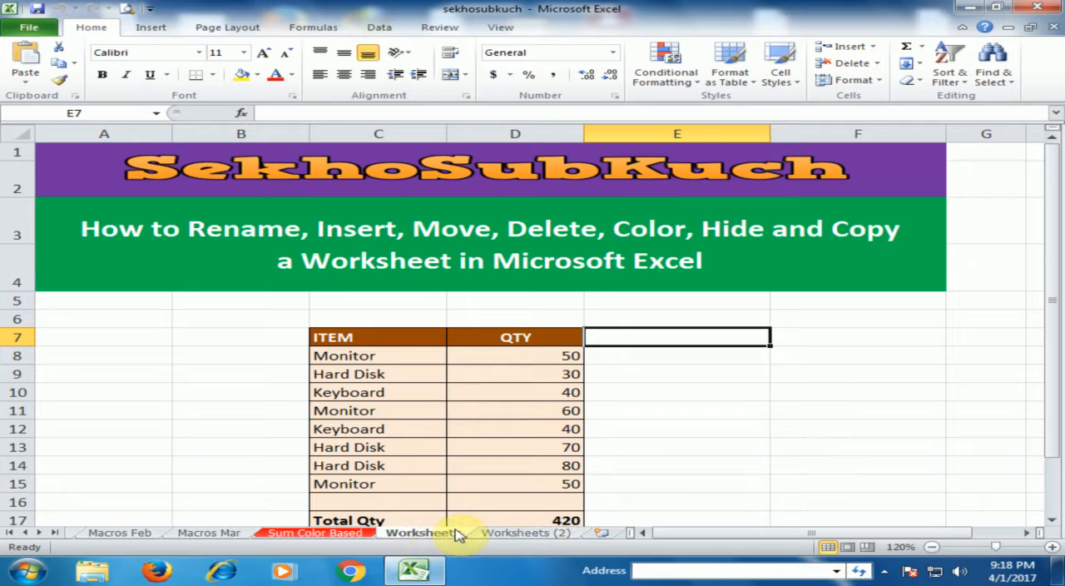
pyautogui.click(284, 534)
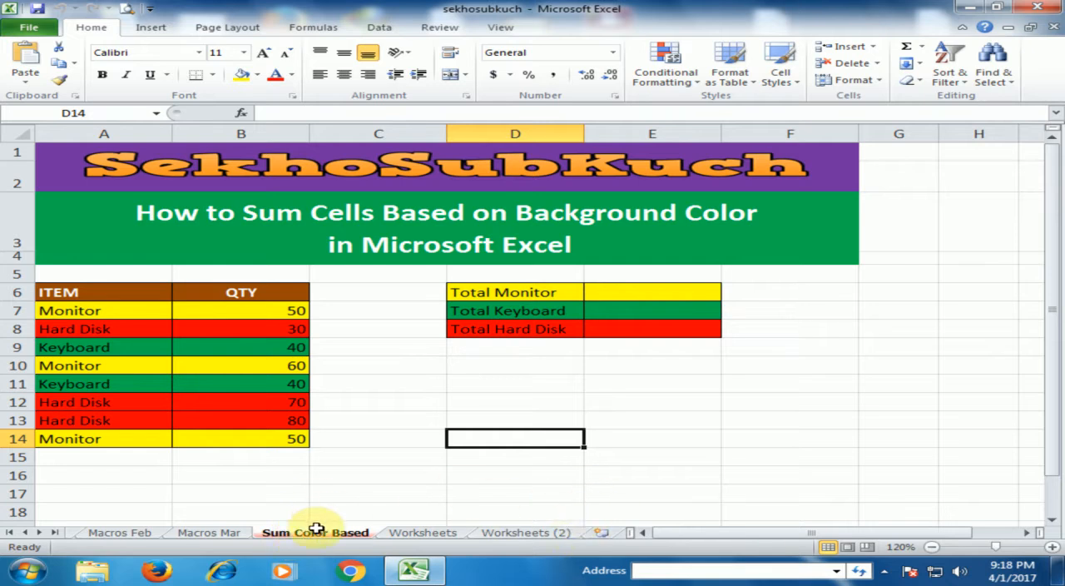
pyautogui.rightClick(317, 531)
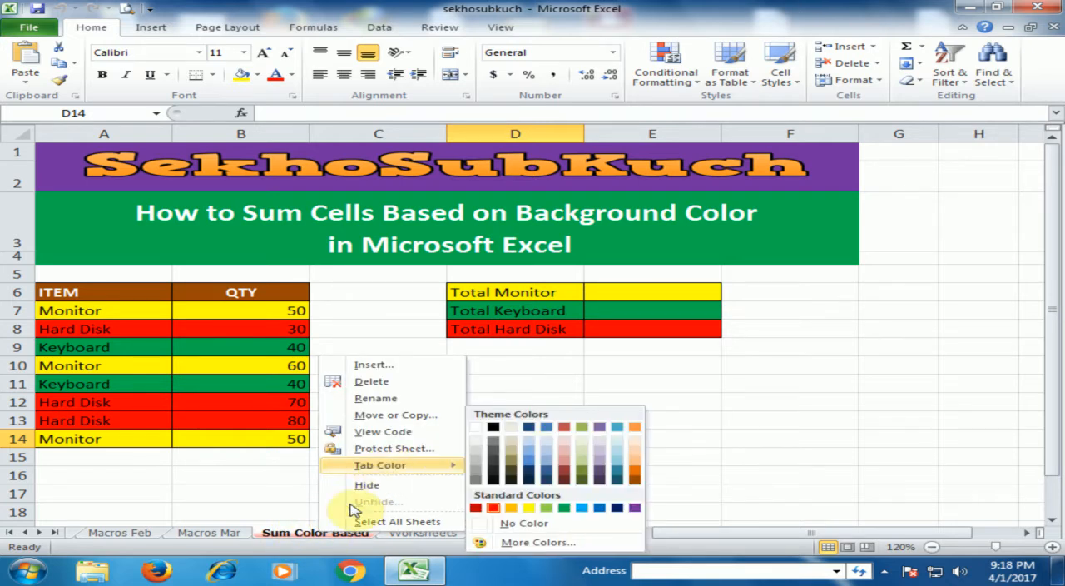
pyautogui.click(395, 414)
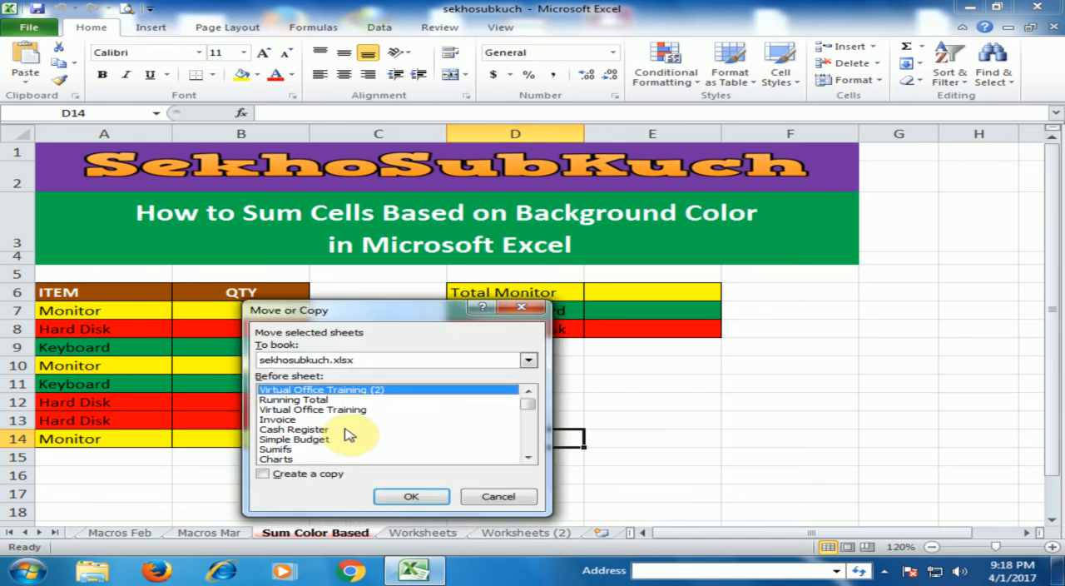
pyautogui.moveTo(527, 404); pyautogui.dragTo(488, 471)
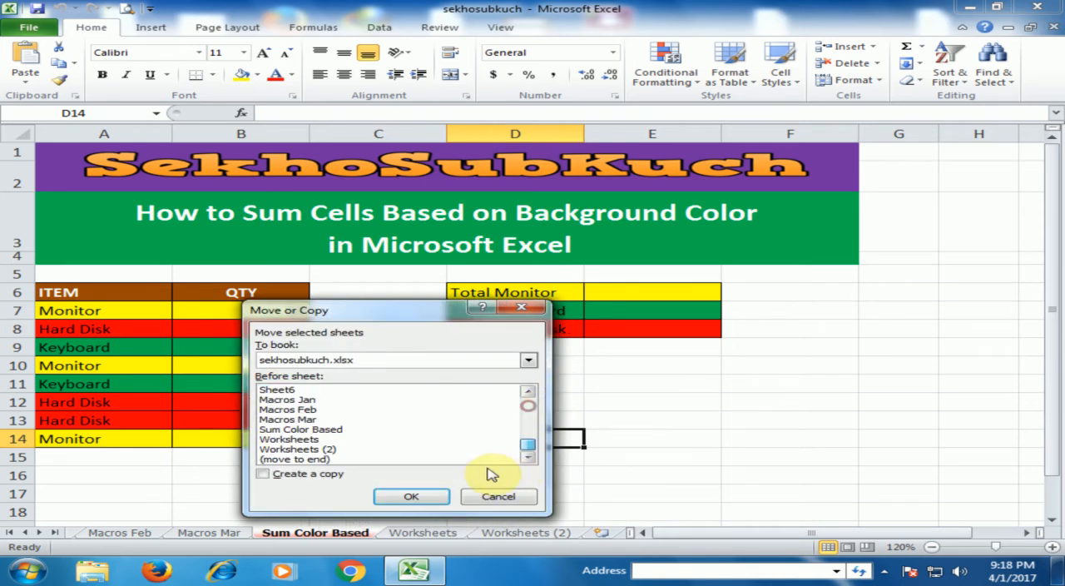
pyautogui.click(299, 459)
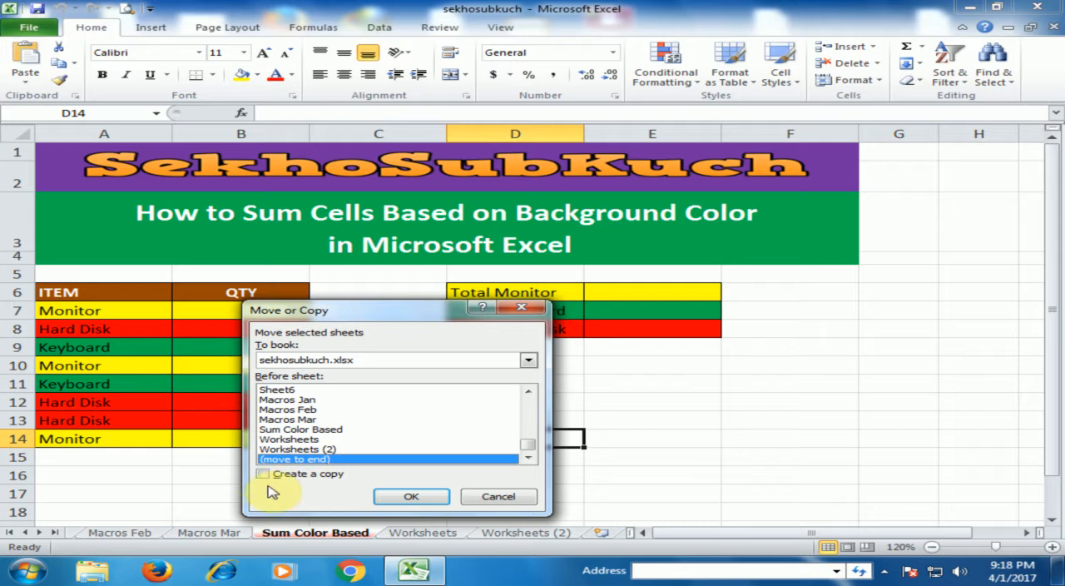
pyautogui.click(411, 498)
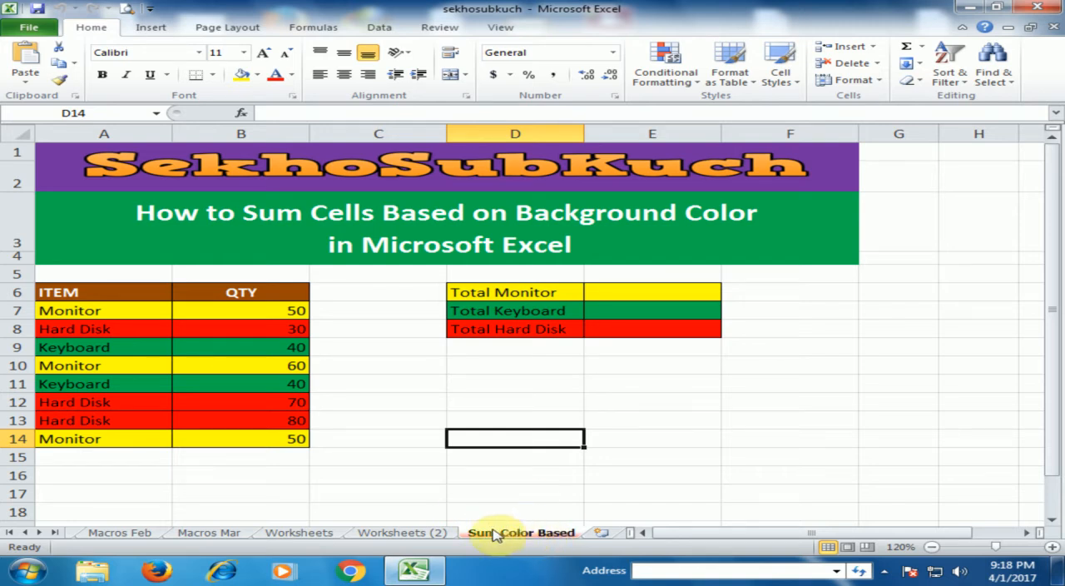
# - Return to the original Worksheets sheet and select cell B9
pyautogui.click(659, 432)
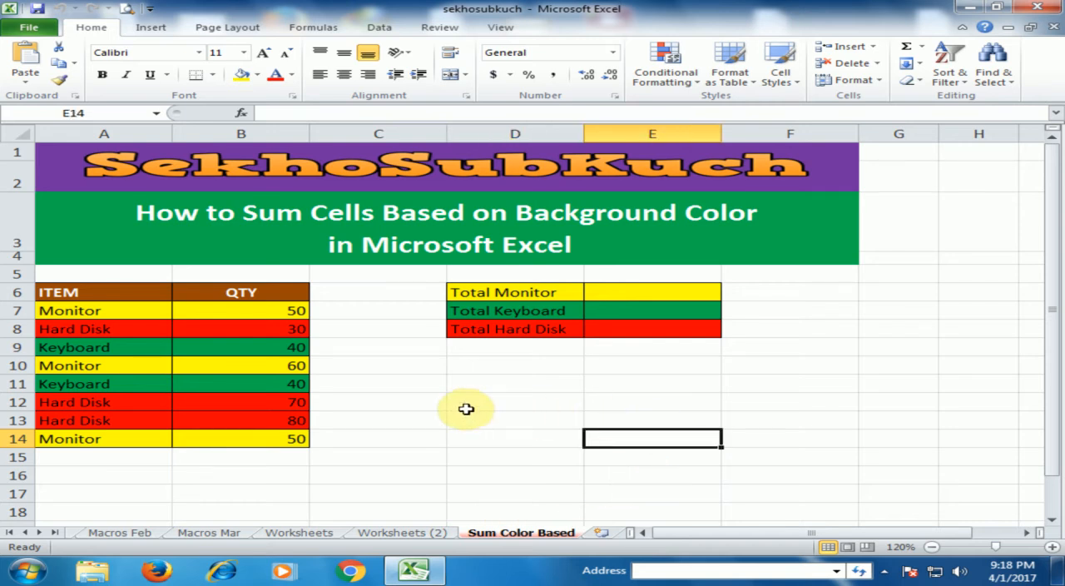
pyautogui.click(301, 532)
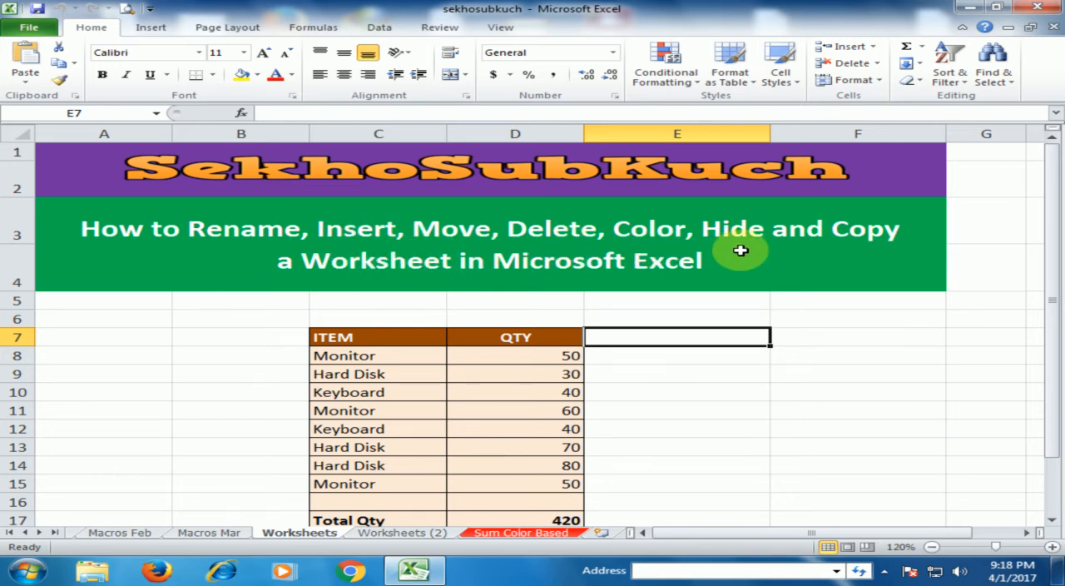
pyautogui.click(210, 380)
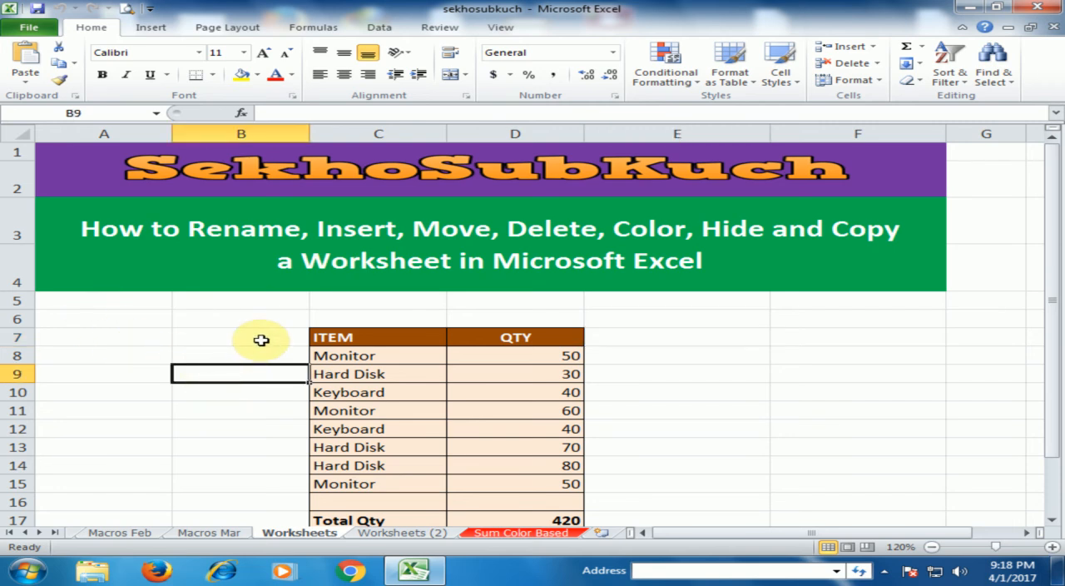